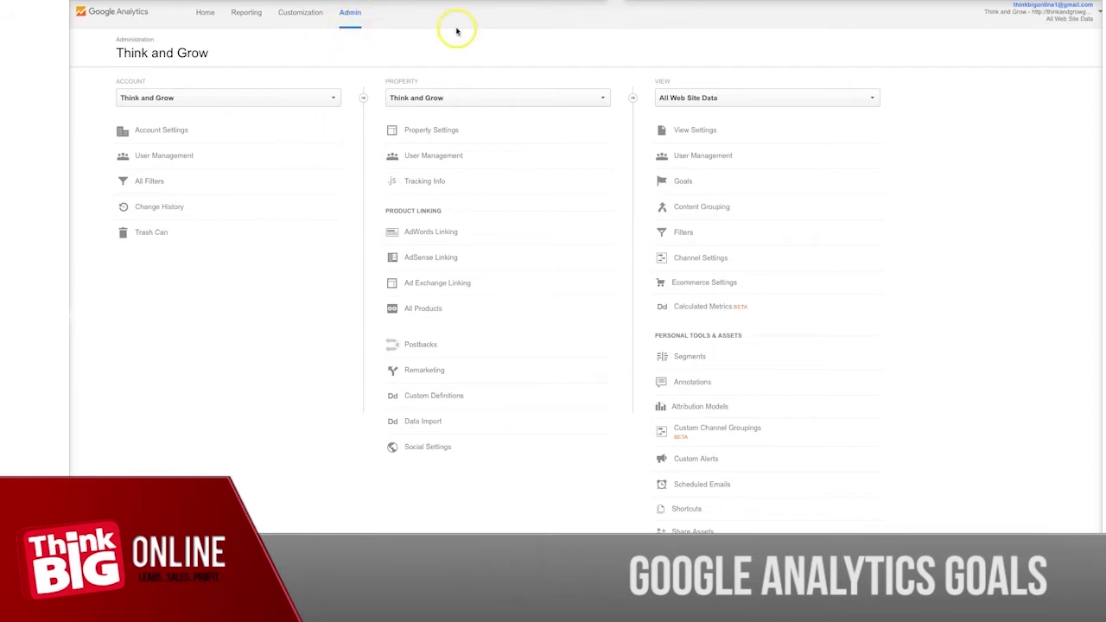
Open Goals for the All Web Site Data view and begin a new goal
click(685, 184)
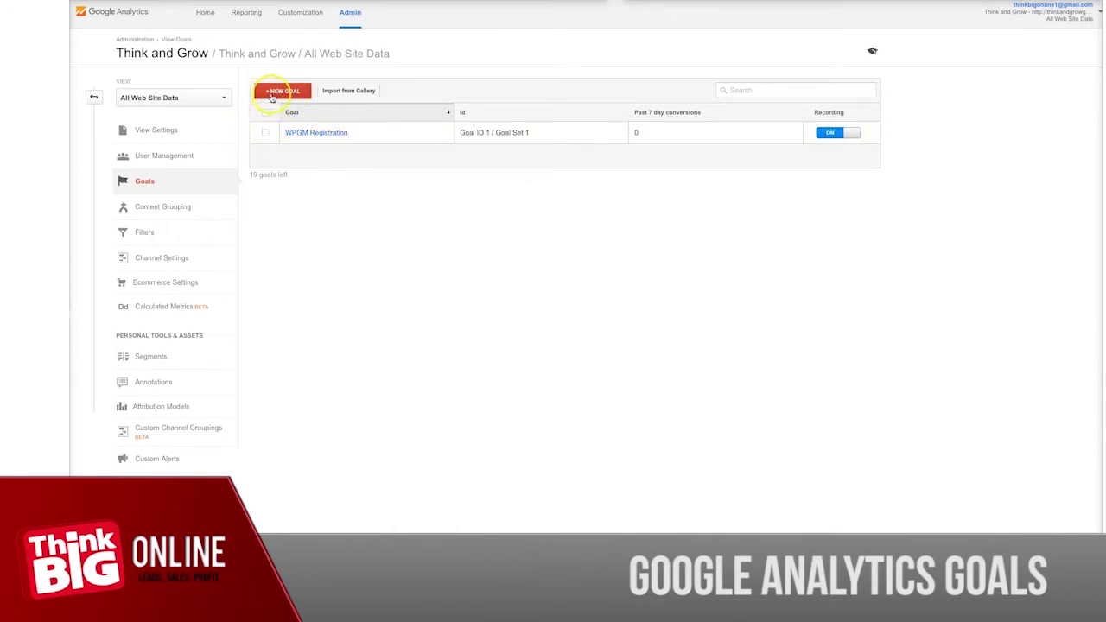
click(273, 94)
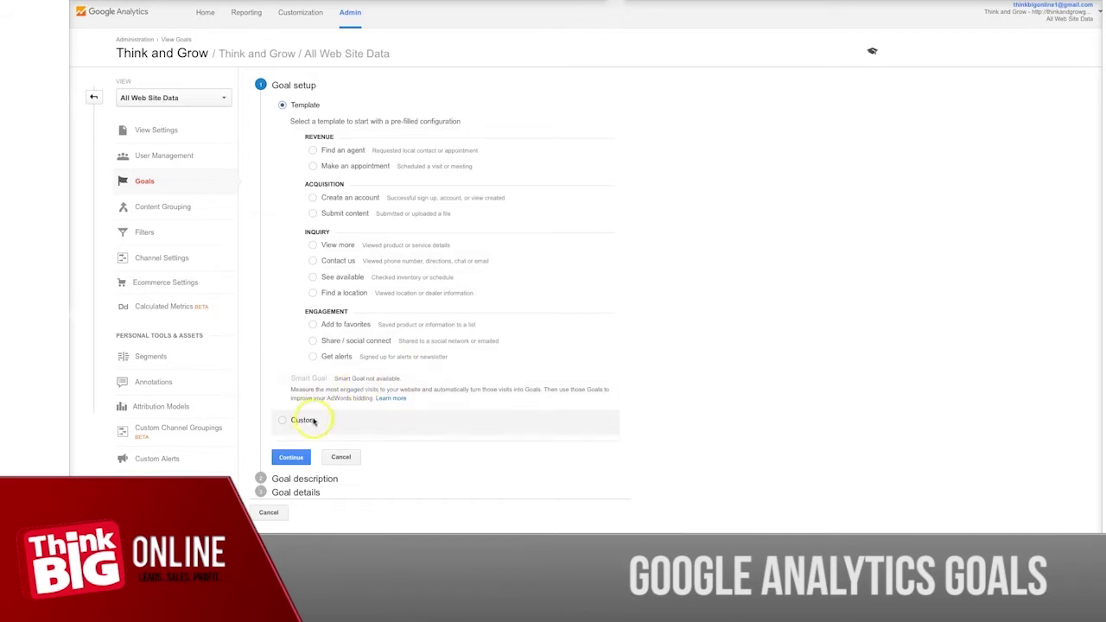
Describe a Custom goal named 'Registration Thank You' with the Destination type
click(304, 420)
click(294, 458)
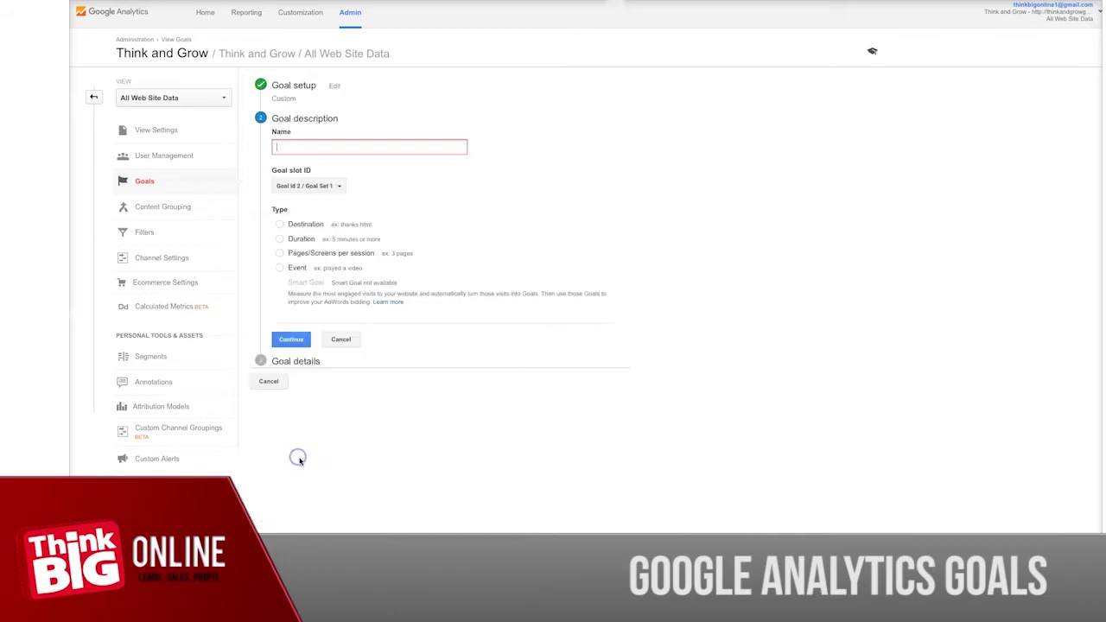
click(387, 149)
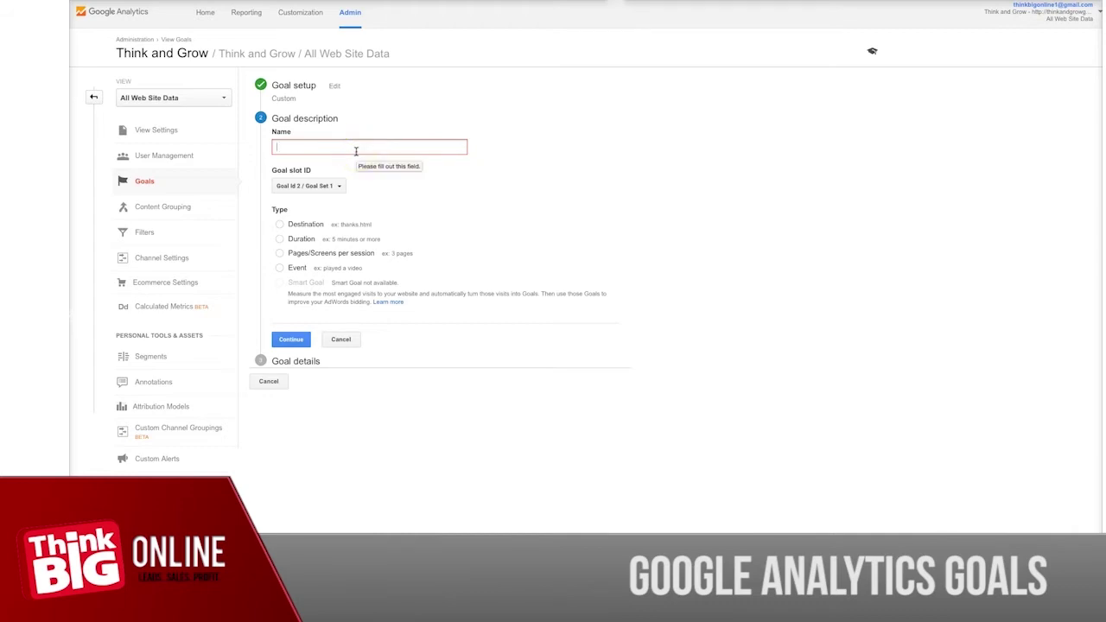
click(367, 150)
click(334, 148)
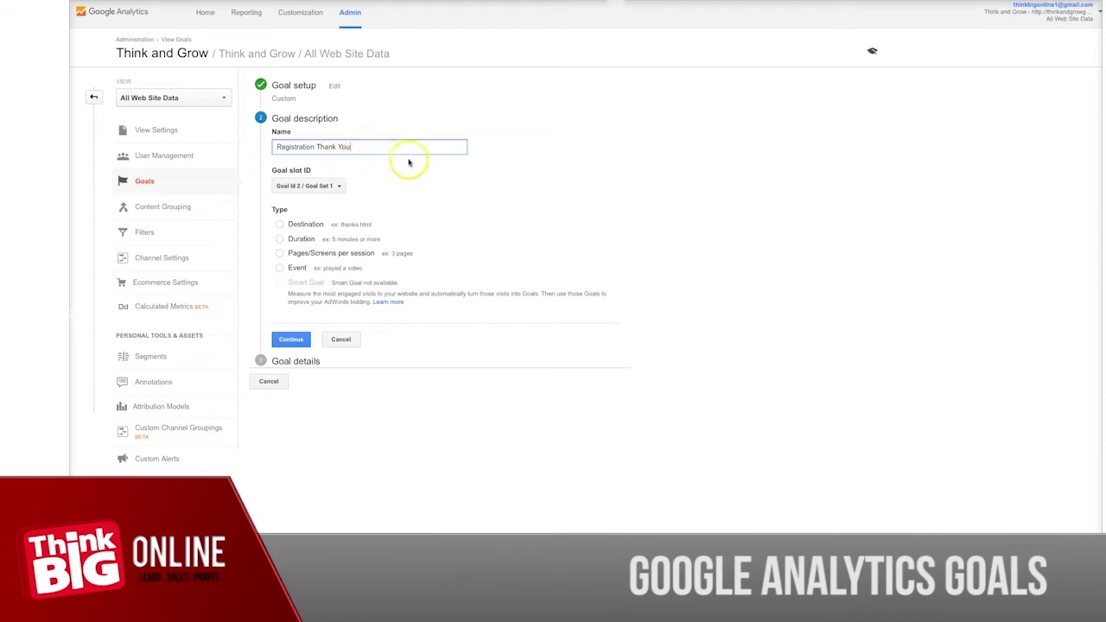
click(345, 171)
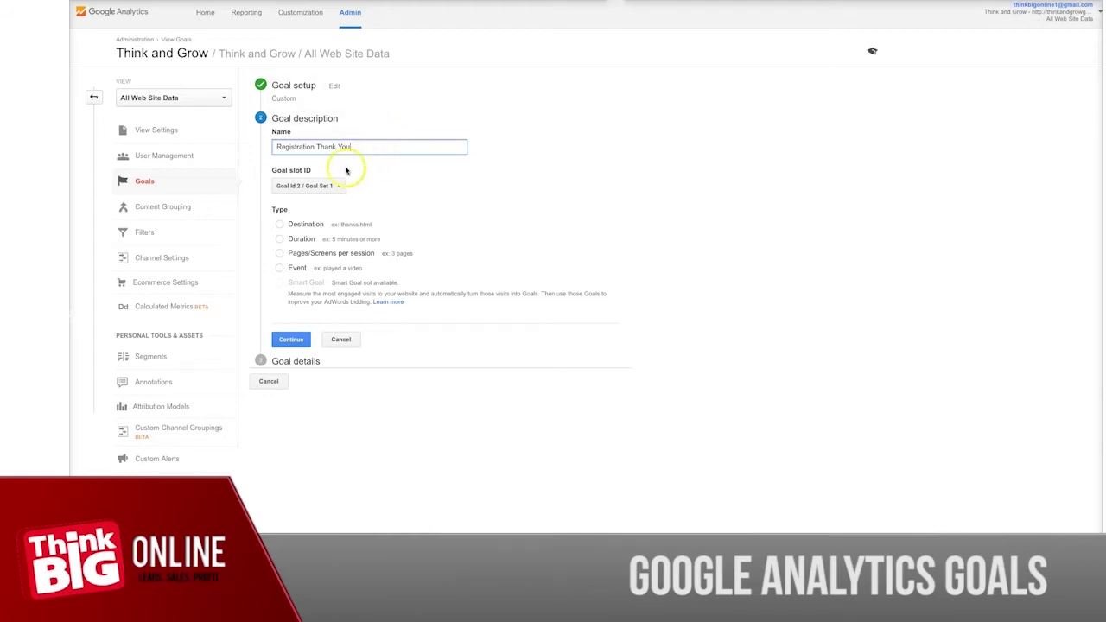
click(309, 226)
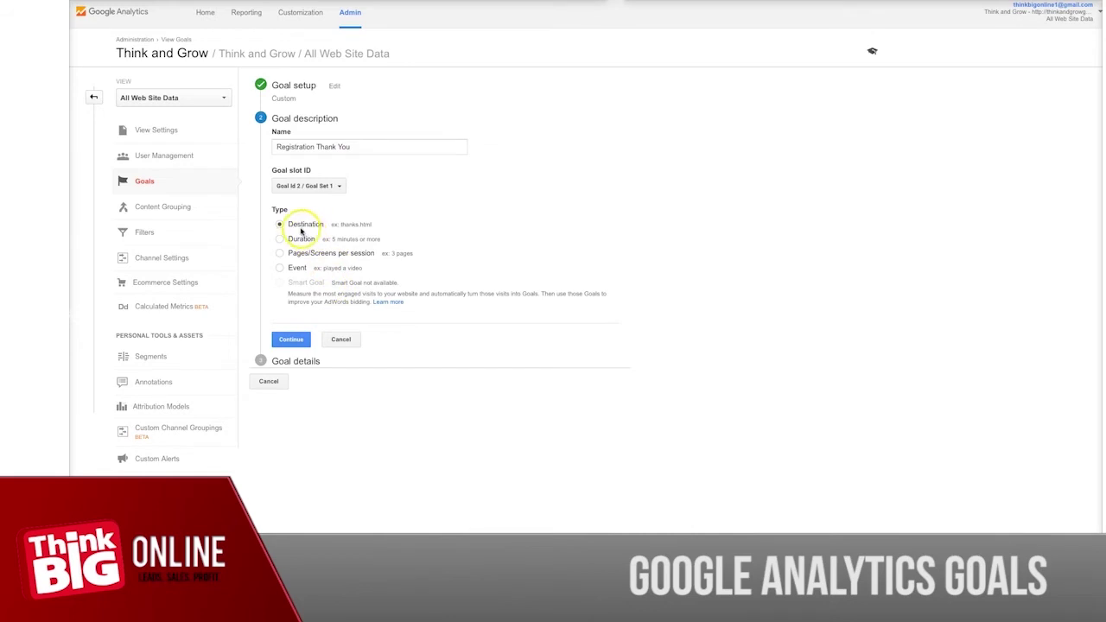
click(297, 339)
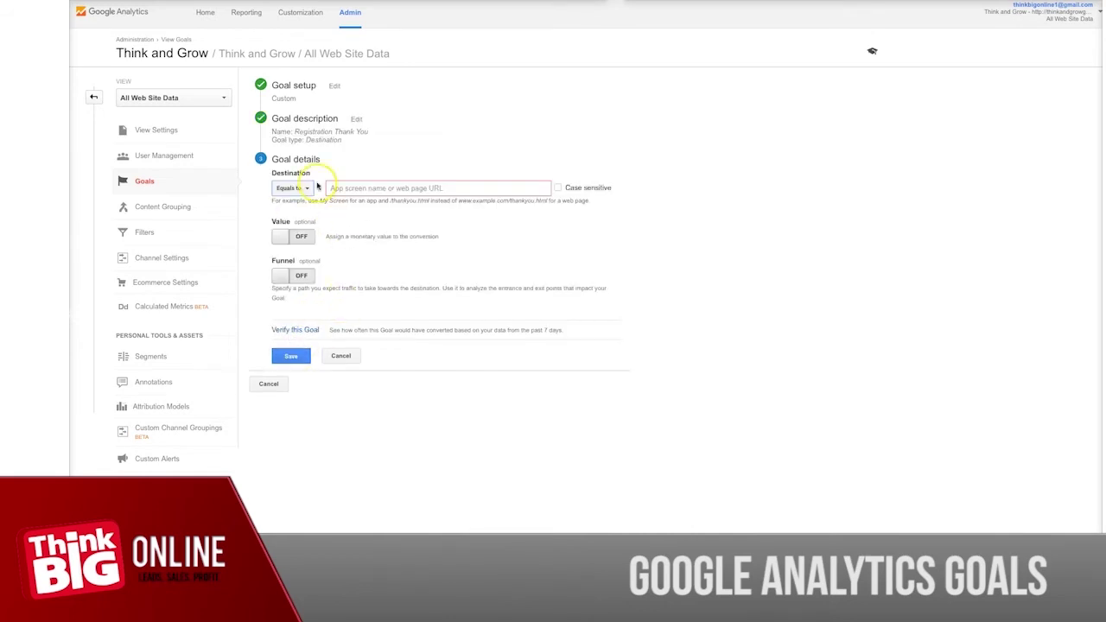
Enter /thank-you as the Equals to destination, leaving Case sensitive unchecked
click(353, 187)
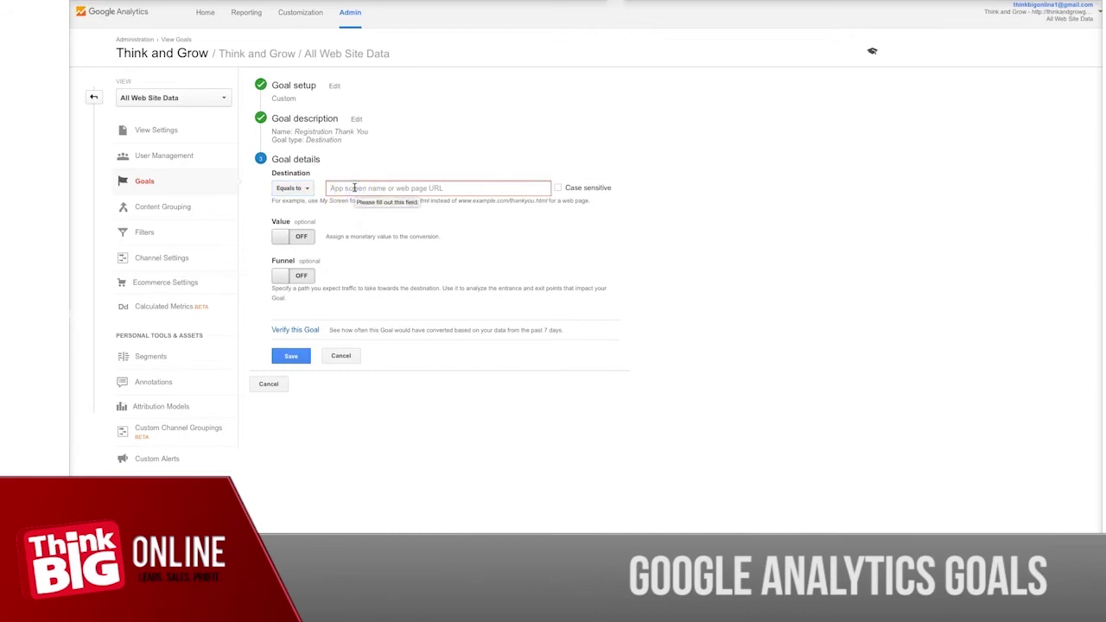
text(/)
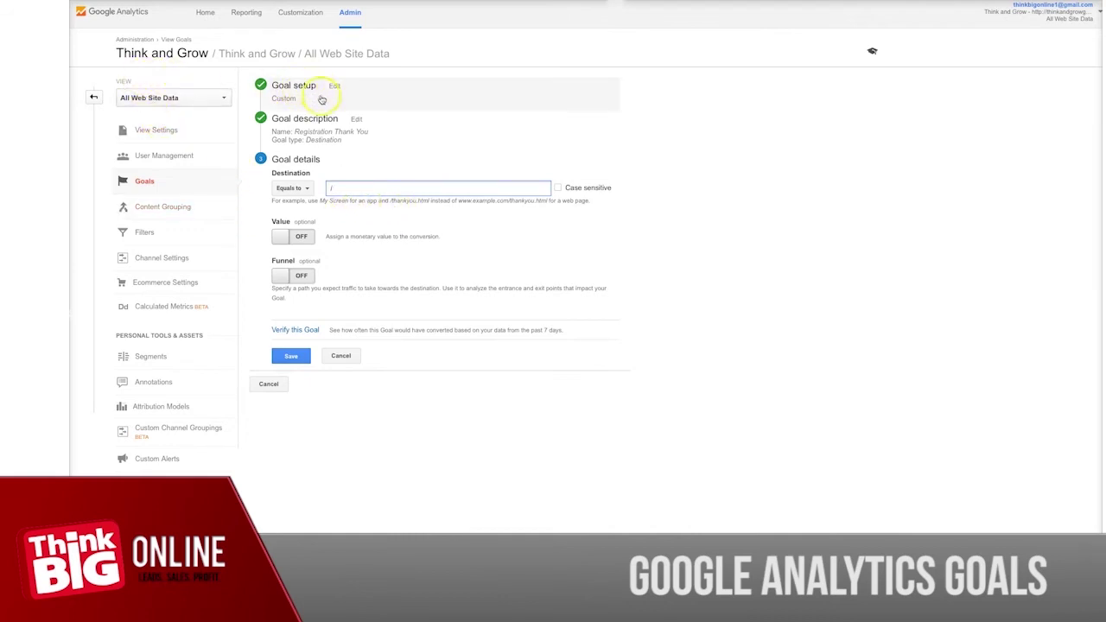
text(/)
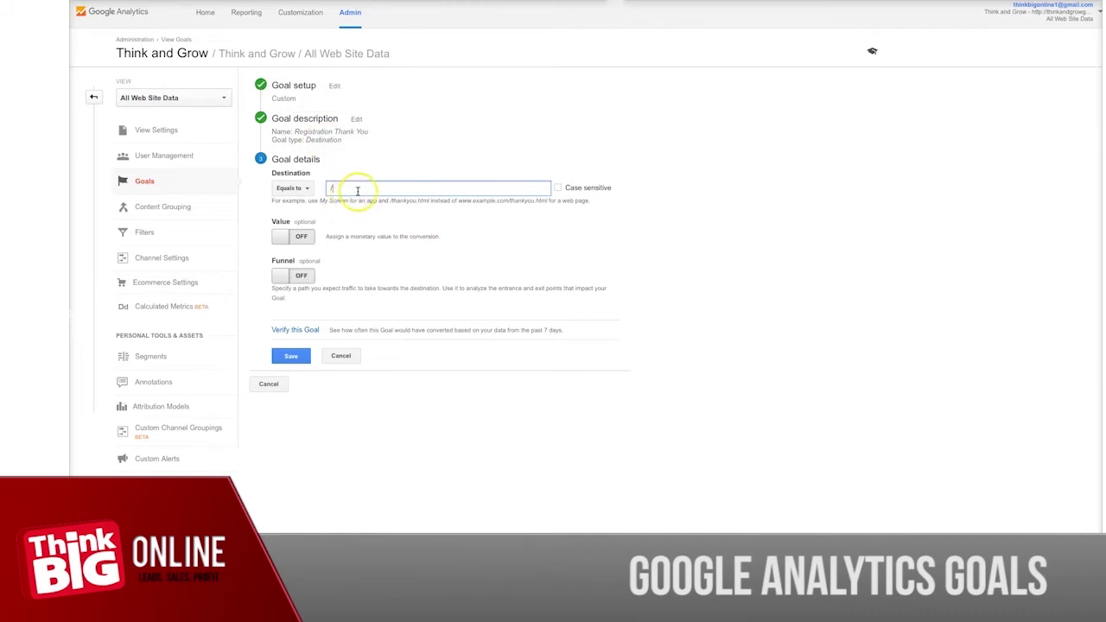
click(362, 188)
text(thank-you)
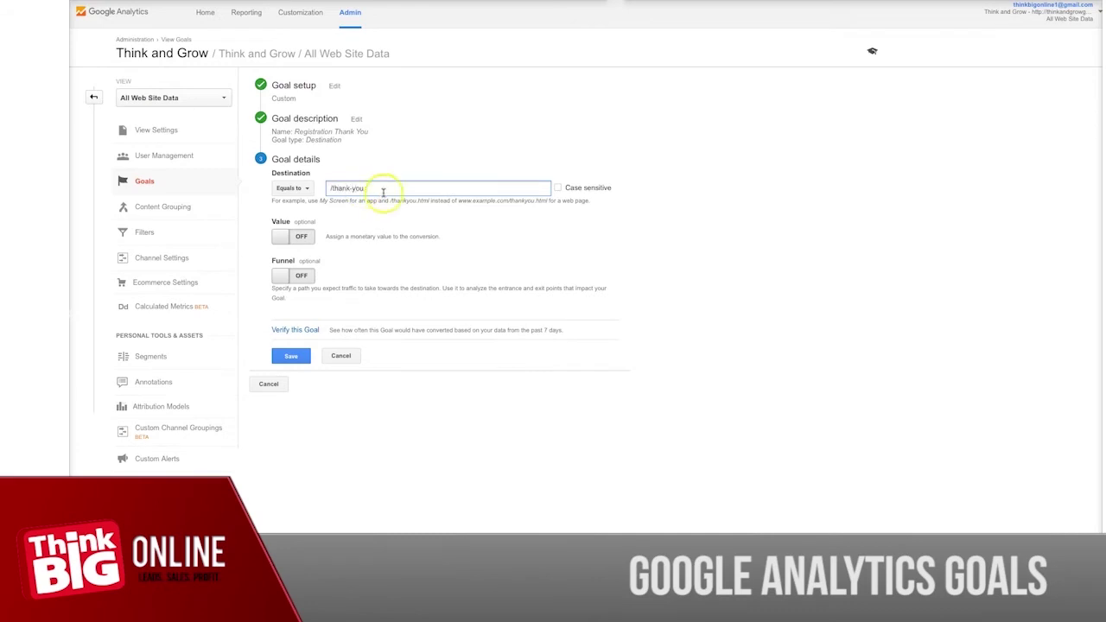
click(350, 200)
click(484, 178)
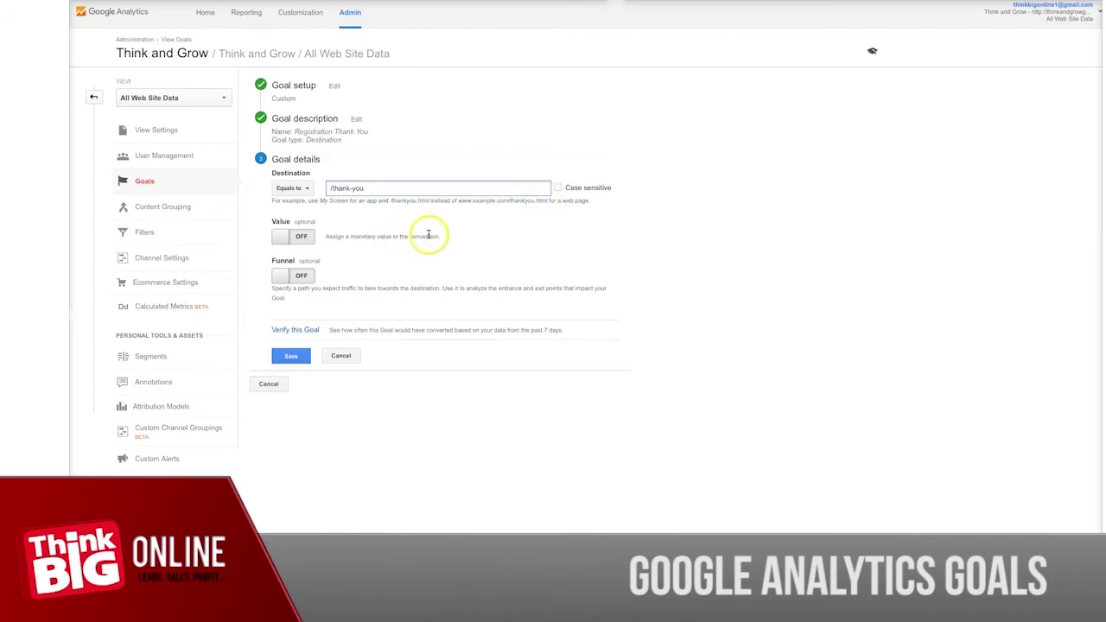
click(557, 188)
click(557, 189)
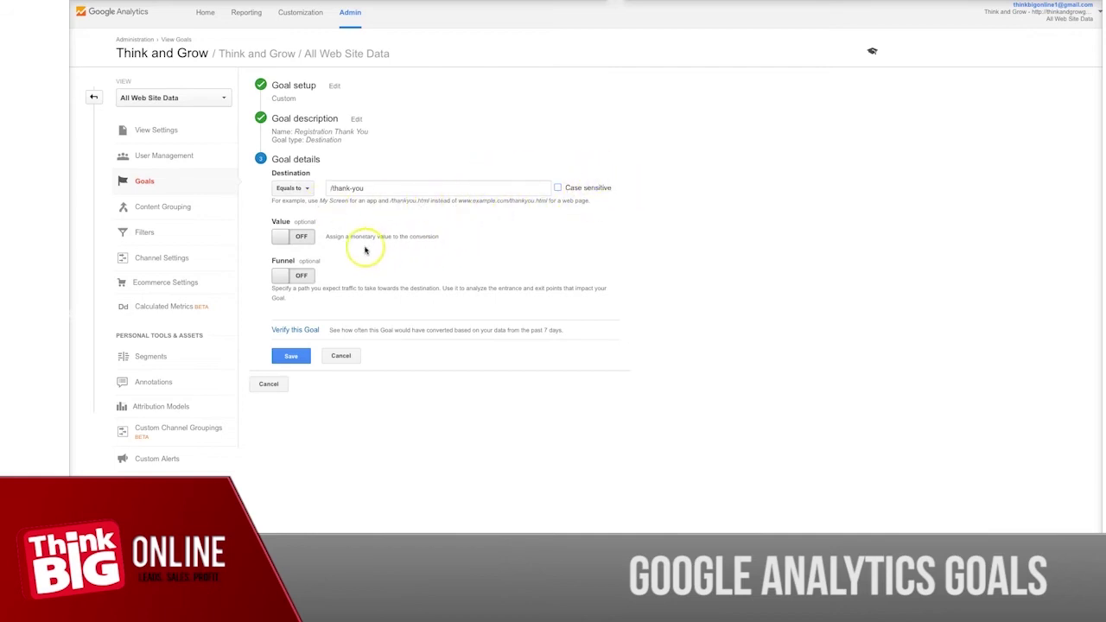
Turn Value on at 30 USD, leave Funnel off, and verify the goal's conversion rate
click(309, 242)
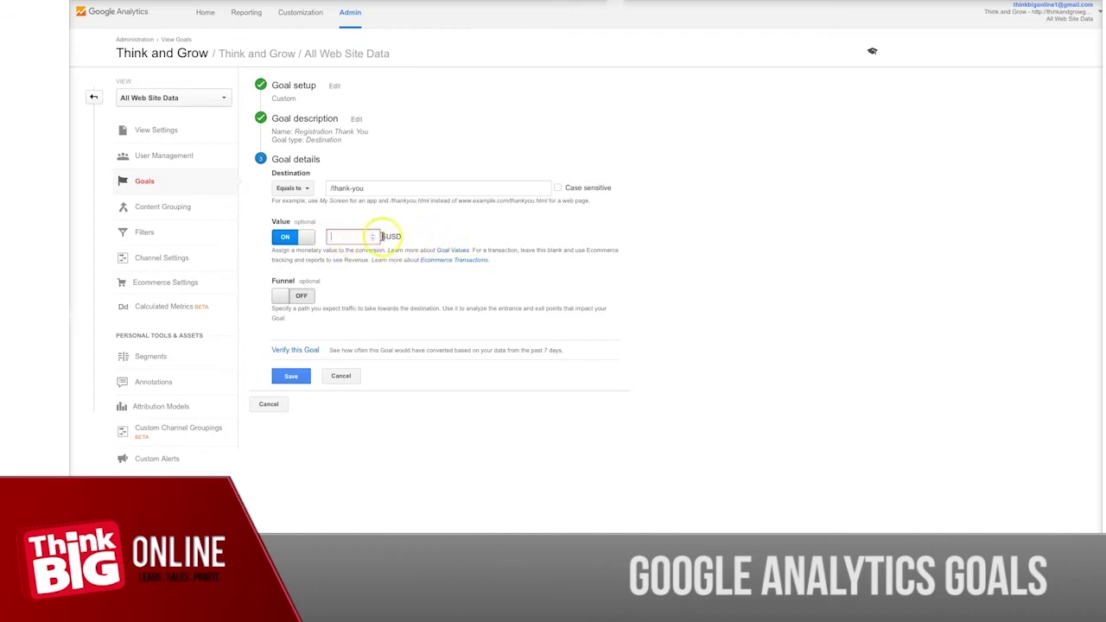
click(372, 237)
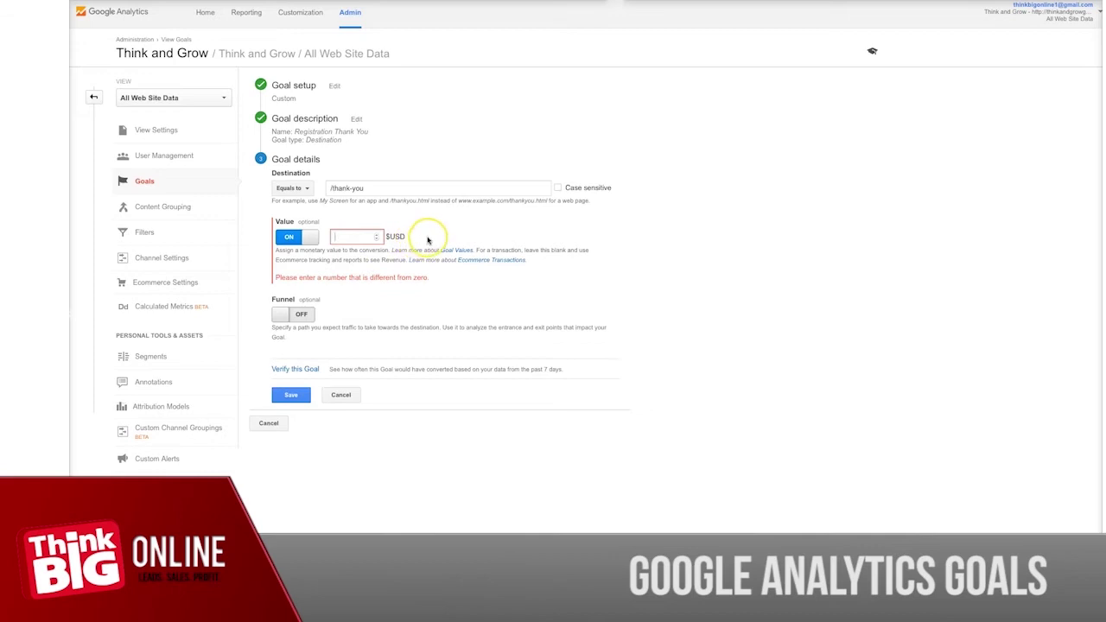
text(30)
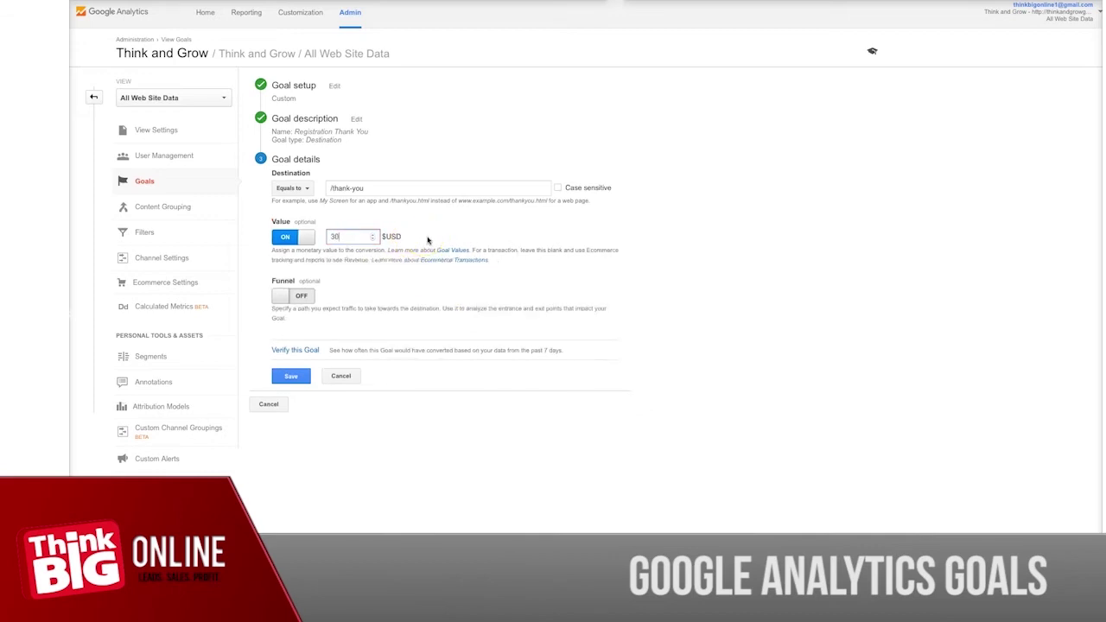
click(288, 297)
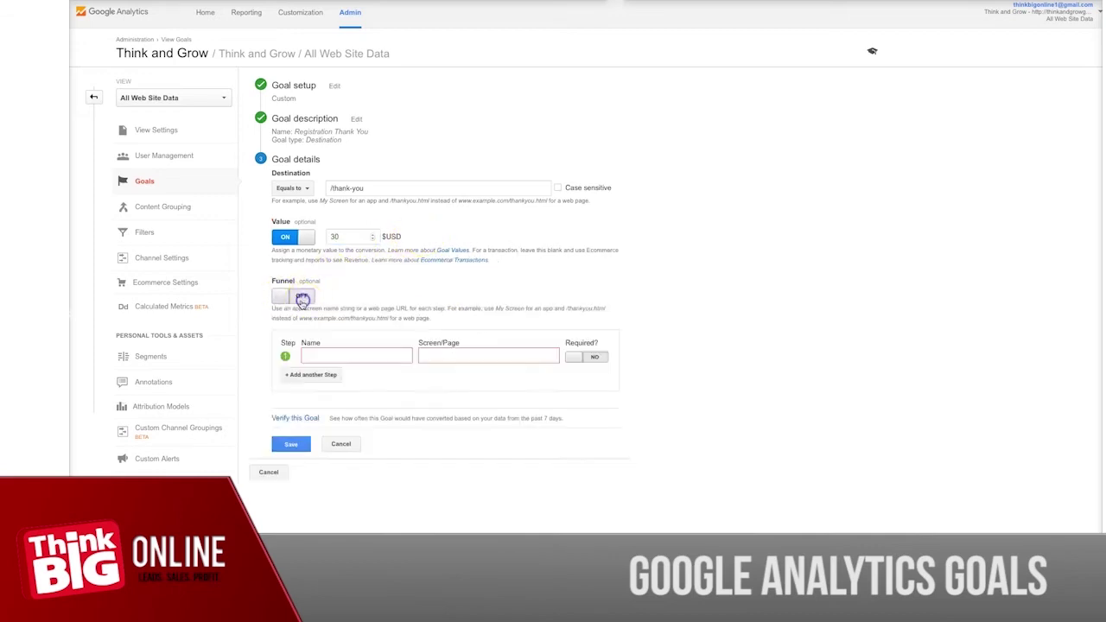
click(285, 296)
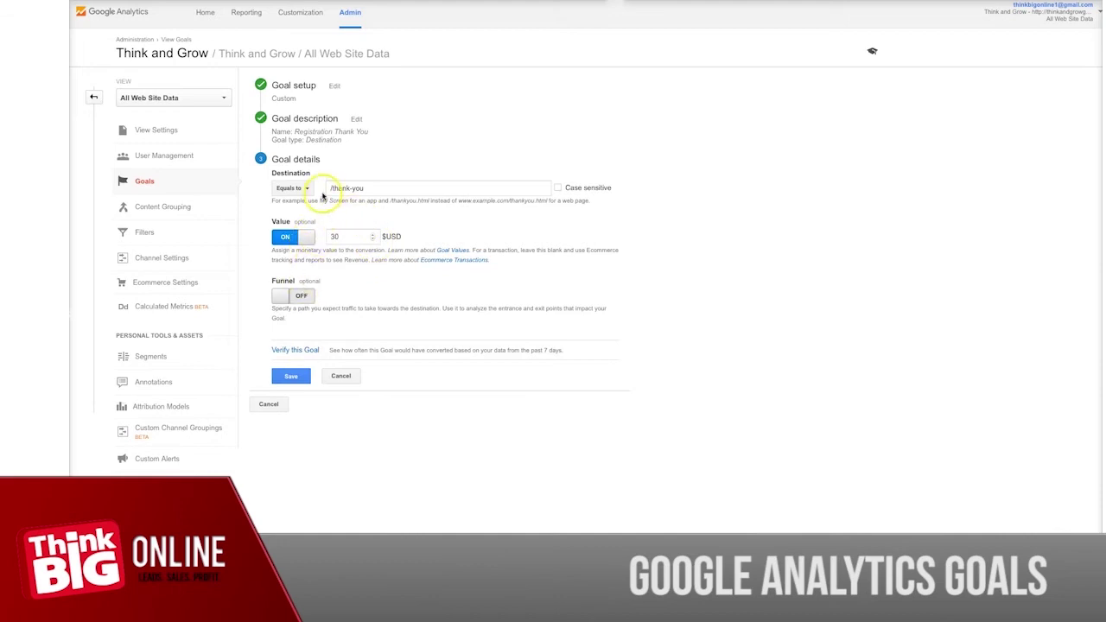
click(298, 349)
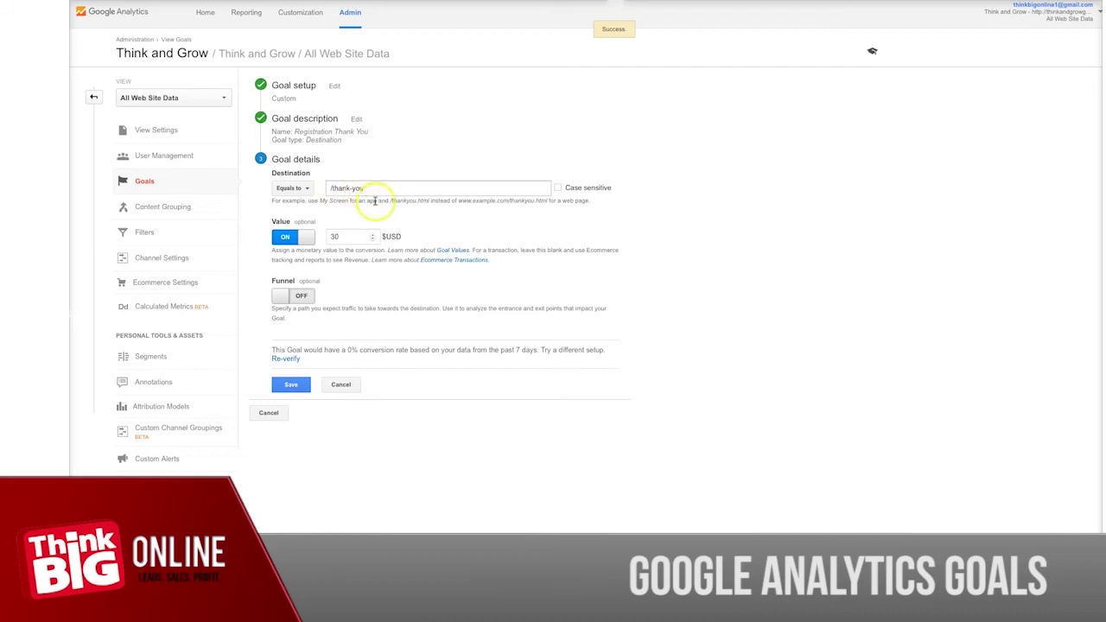
Review the /thank-you destination and its match-type options, keeping Equals to
drag(328, 188, 384, 192)
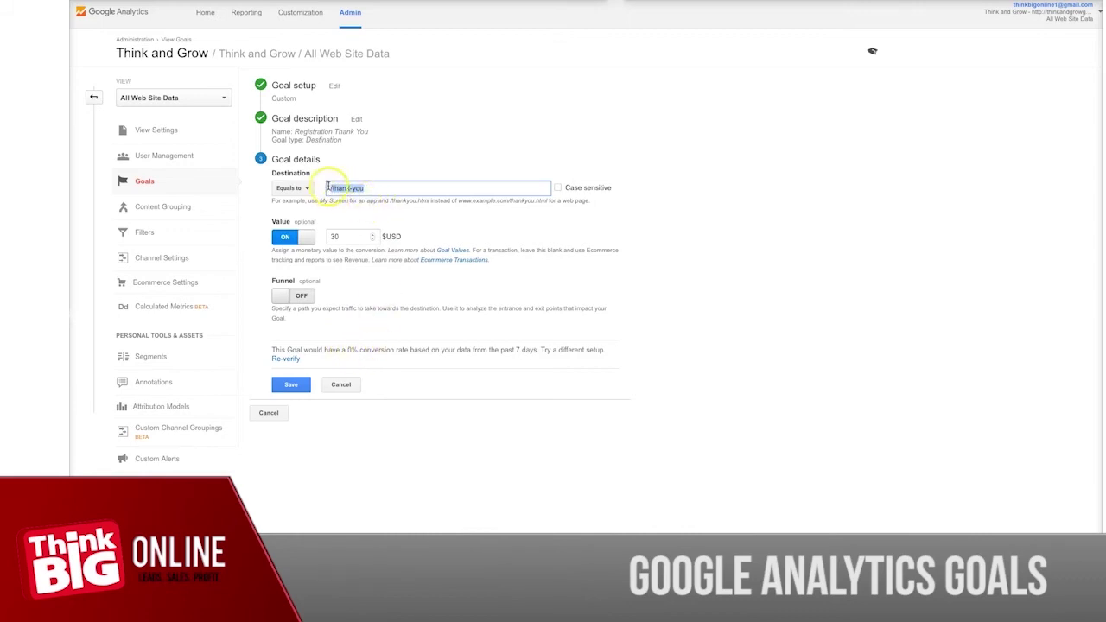
click(375, 188)
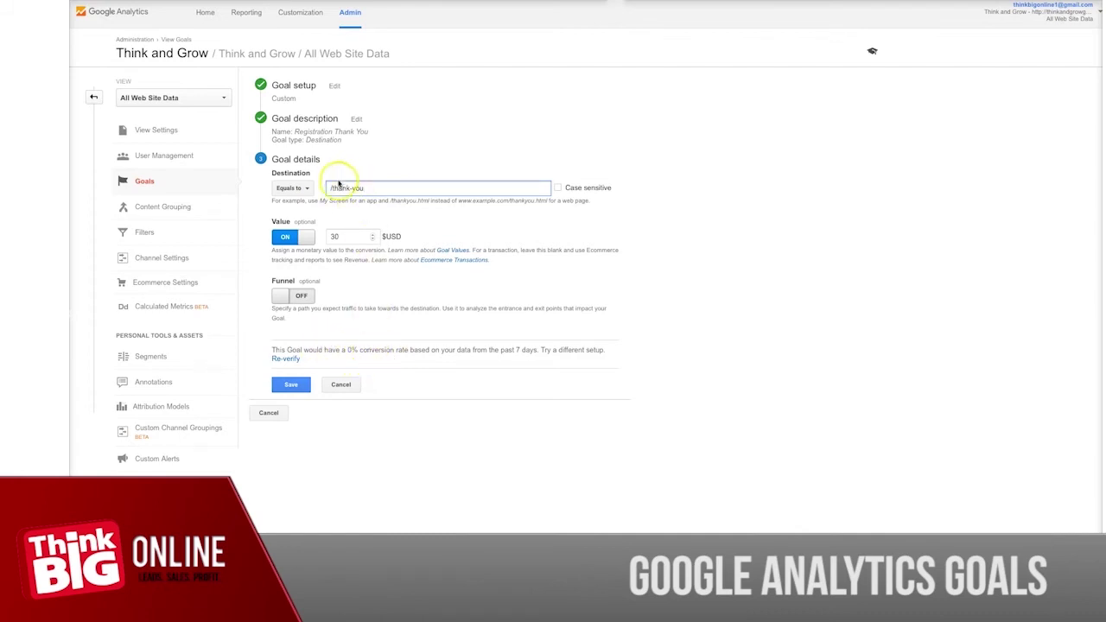
click(299, 189)
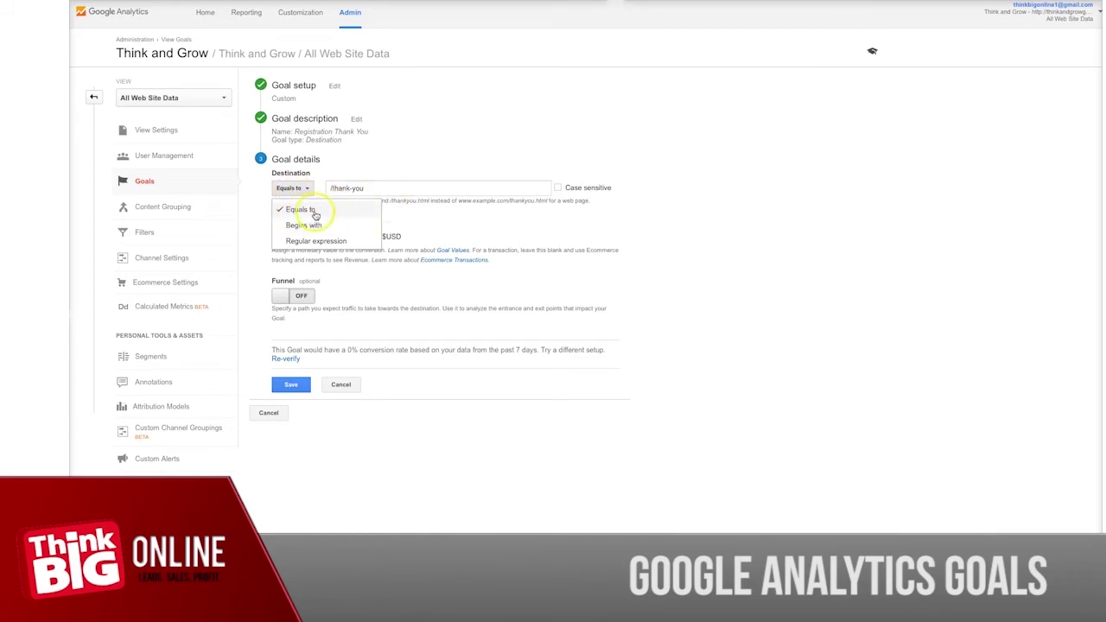
click(378, 190)
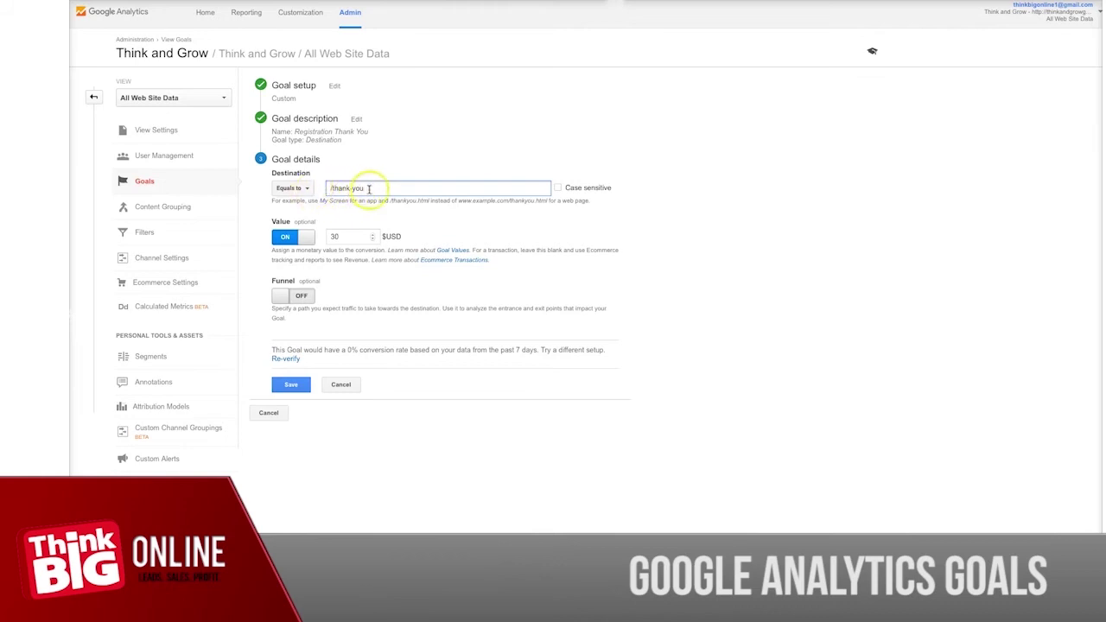
click(303, 197)
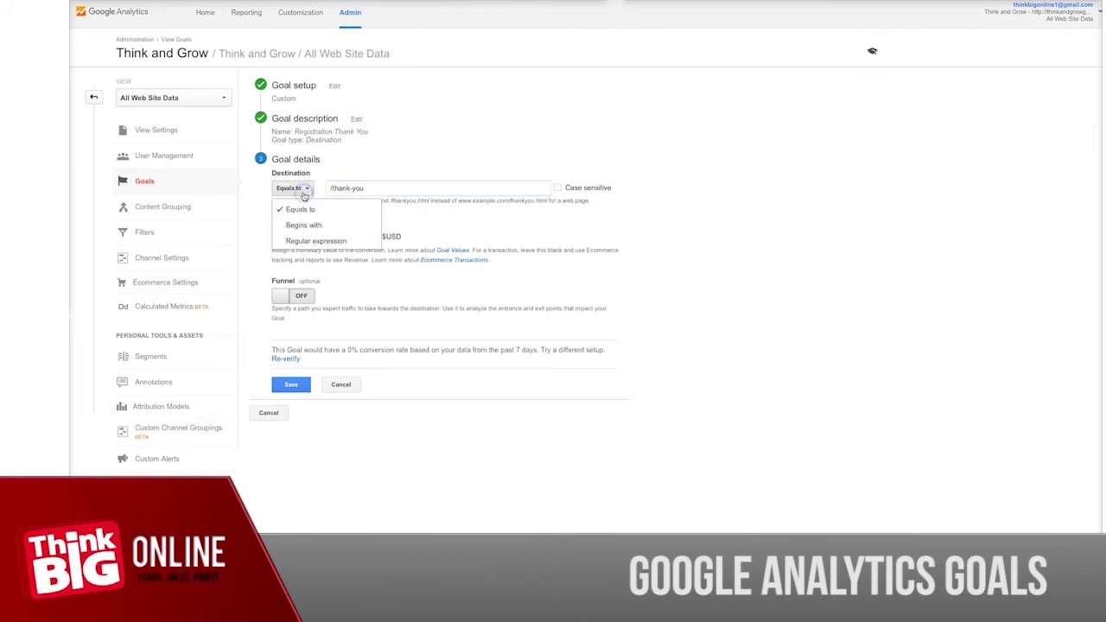
Switch the destination match to Begins with and insert the missing hyphen in the URL
click(305, 224)
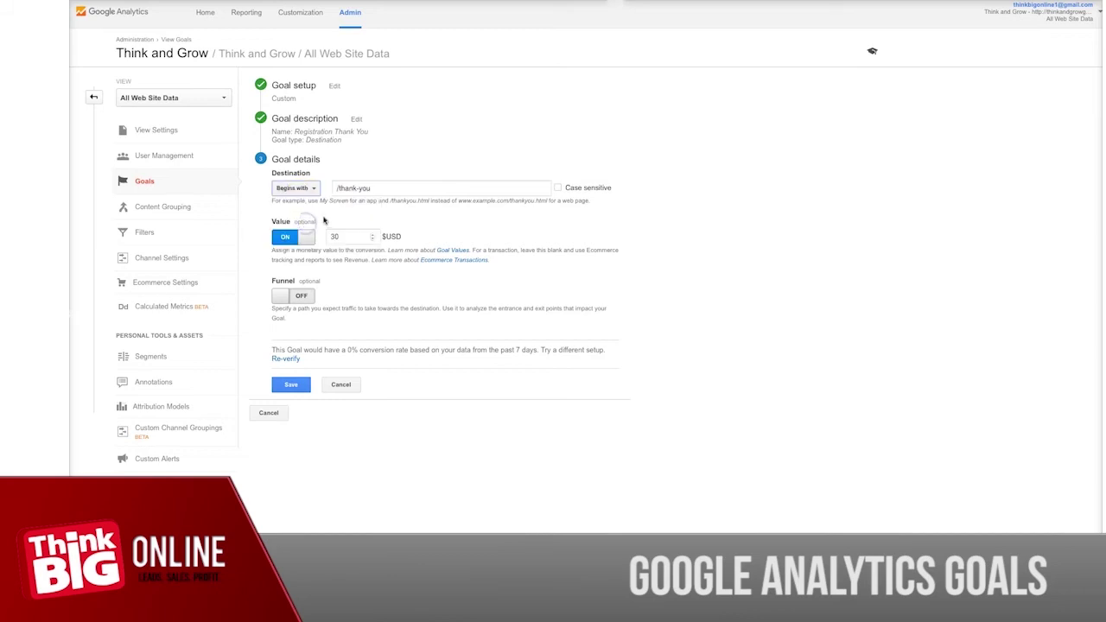
click(408, 188)
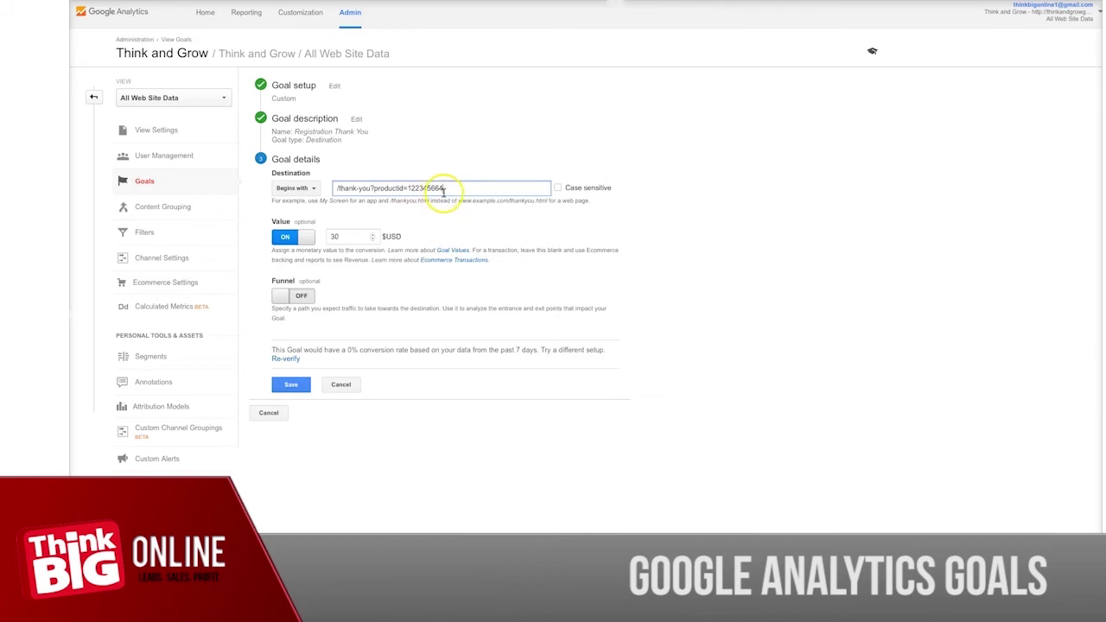
click(396, 188)
click(432, 188)
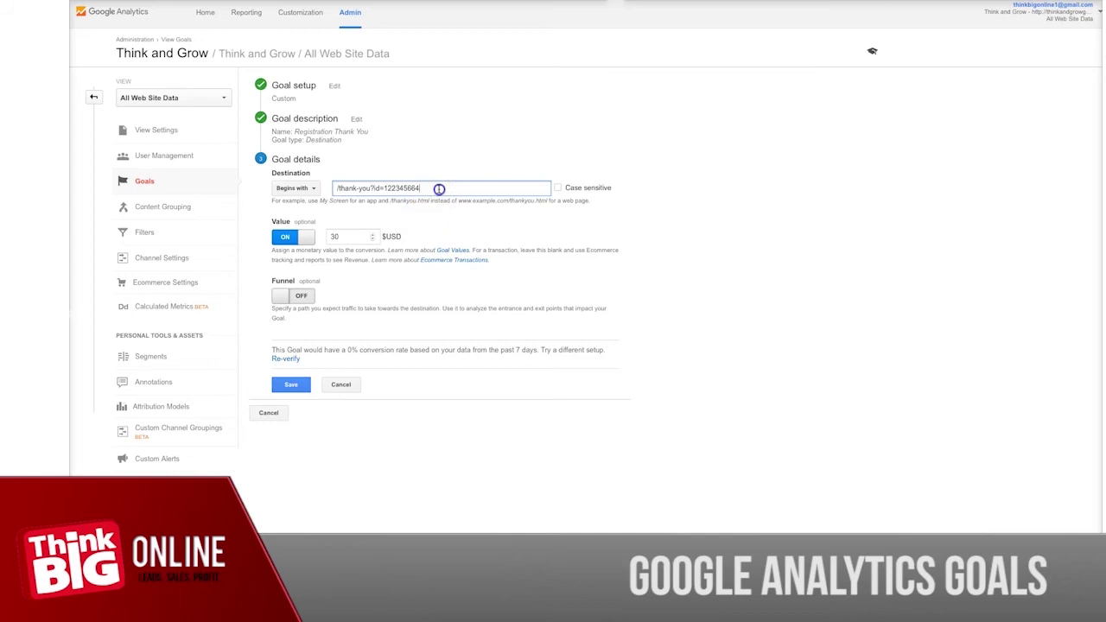
click(357, 189)
text(-)
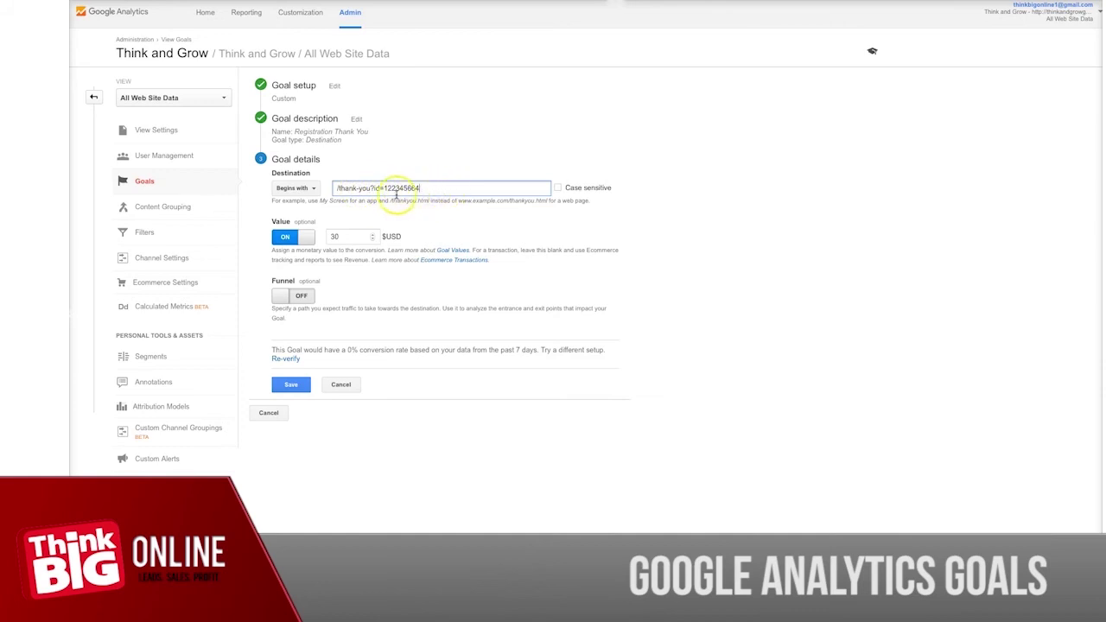
Try Equals to, return to Begins with, and delete then restore the ?id=122345664 query string
click(296, 188)
click(301, 209)
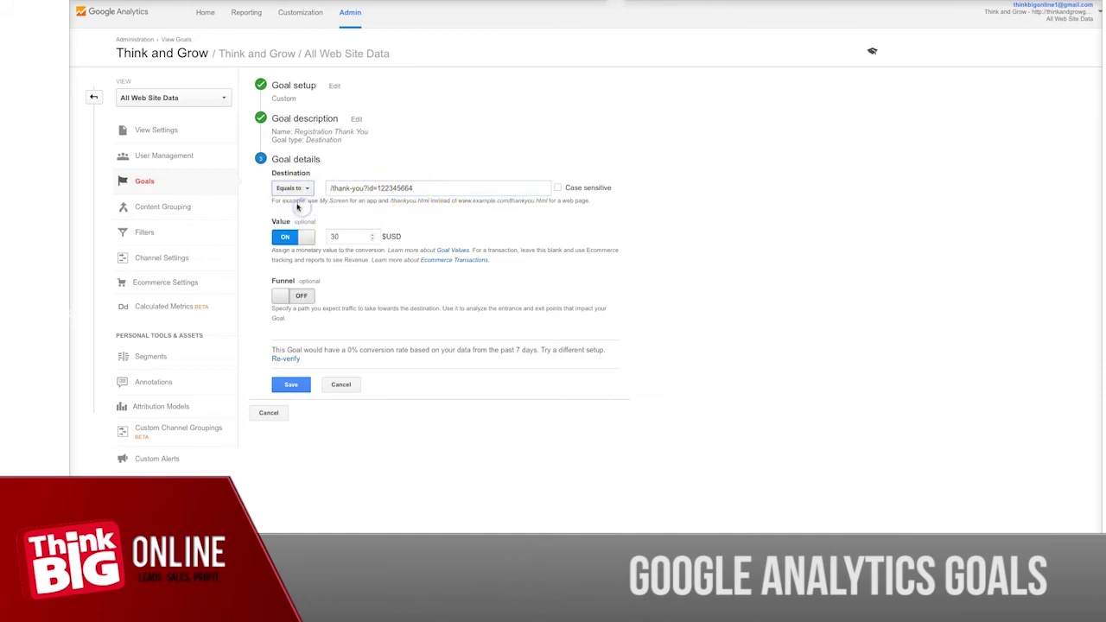
click(353, 189)
click(435, 189)
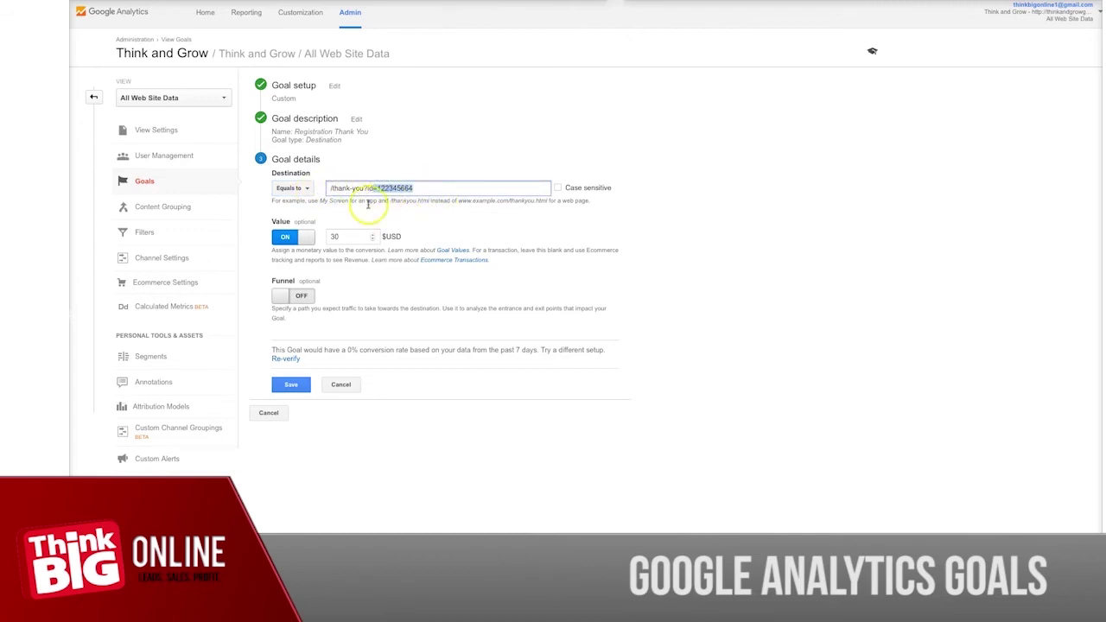
click(292, 187)
click(305, 223)
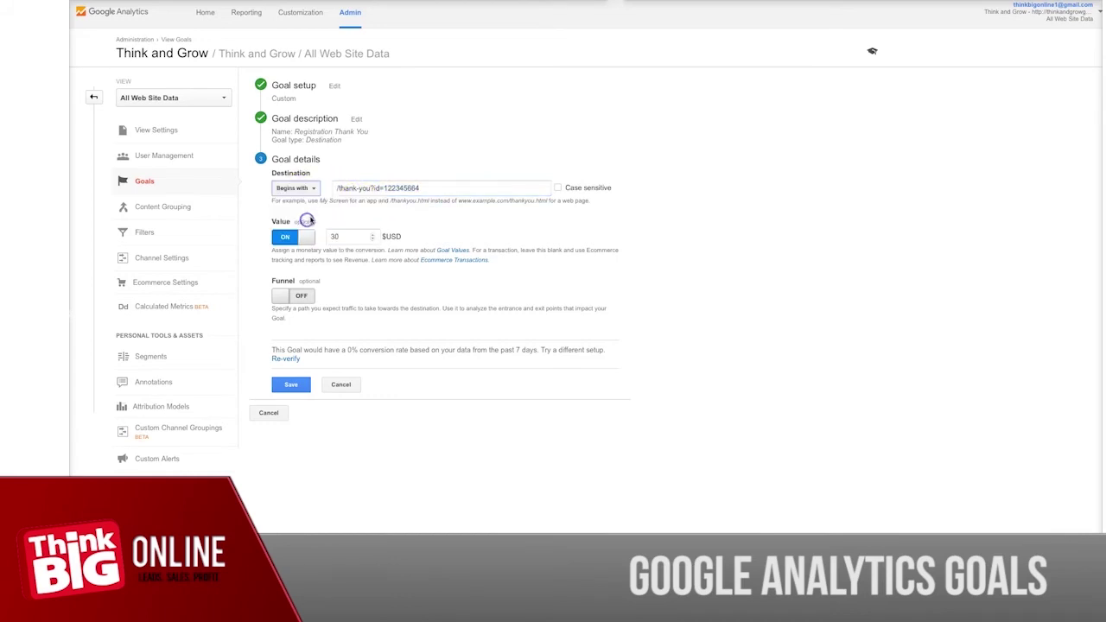
click(432, 188)
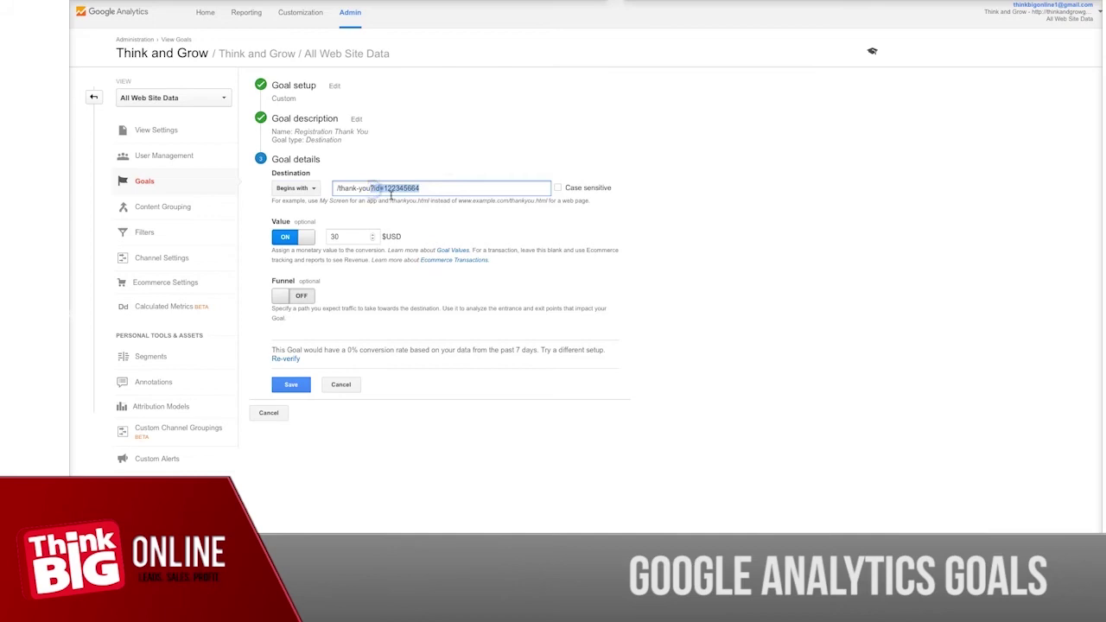
key(BackSpace)
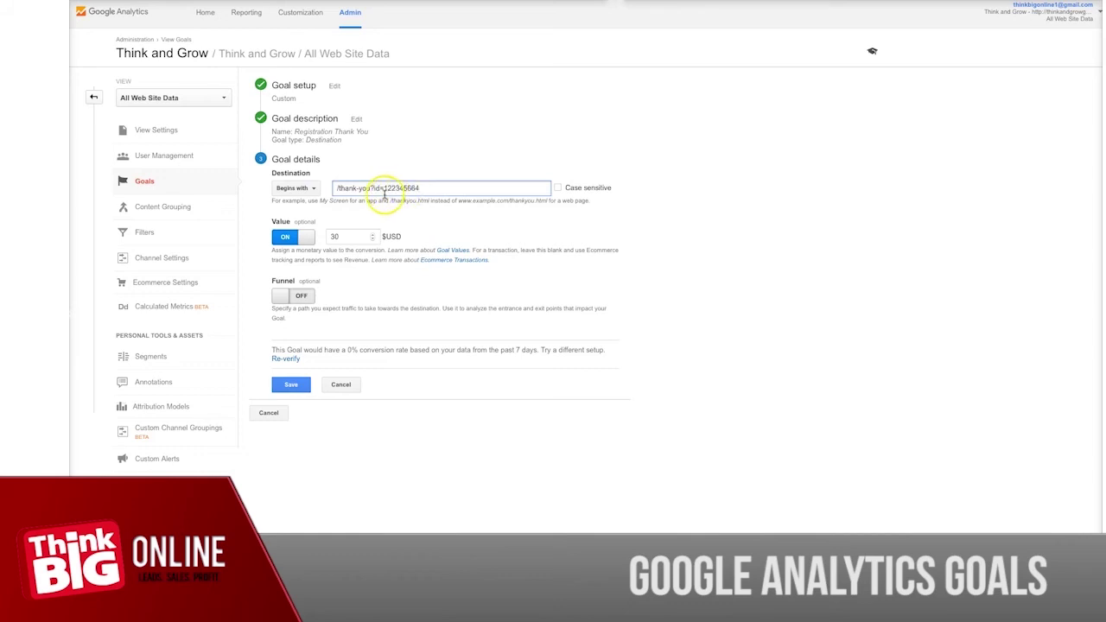
drag(432, 187, 377, 189)
key(ctrl+c)
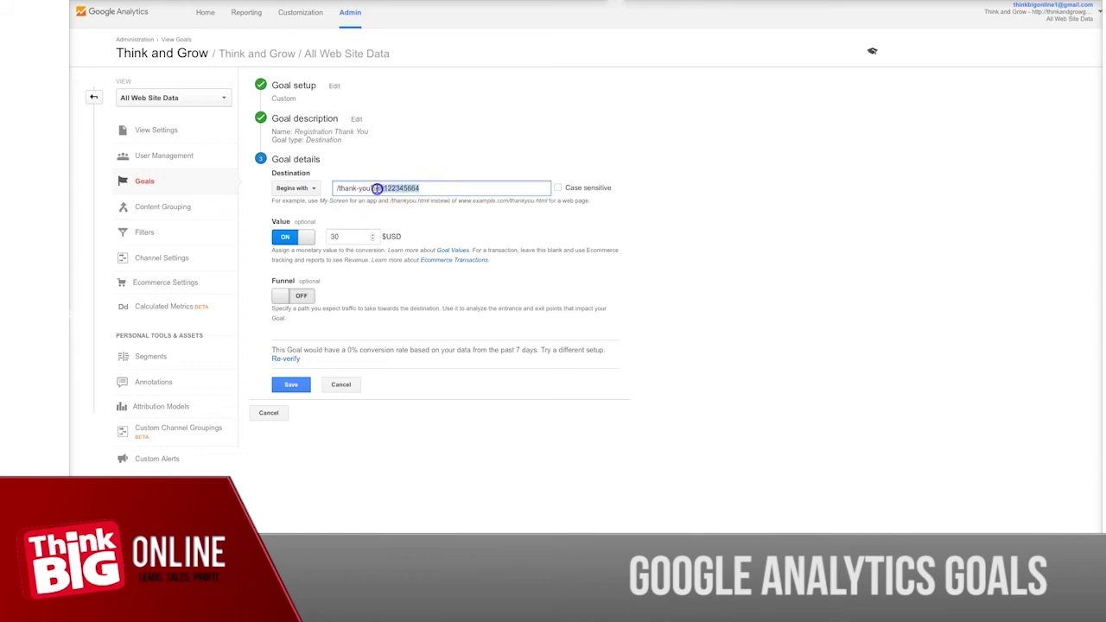
key(BackSpace)
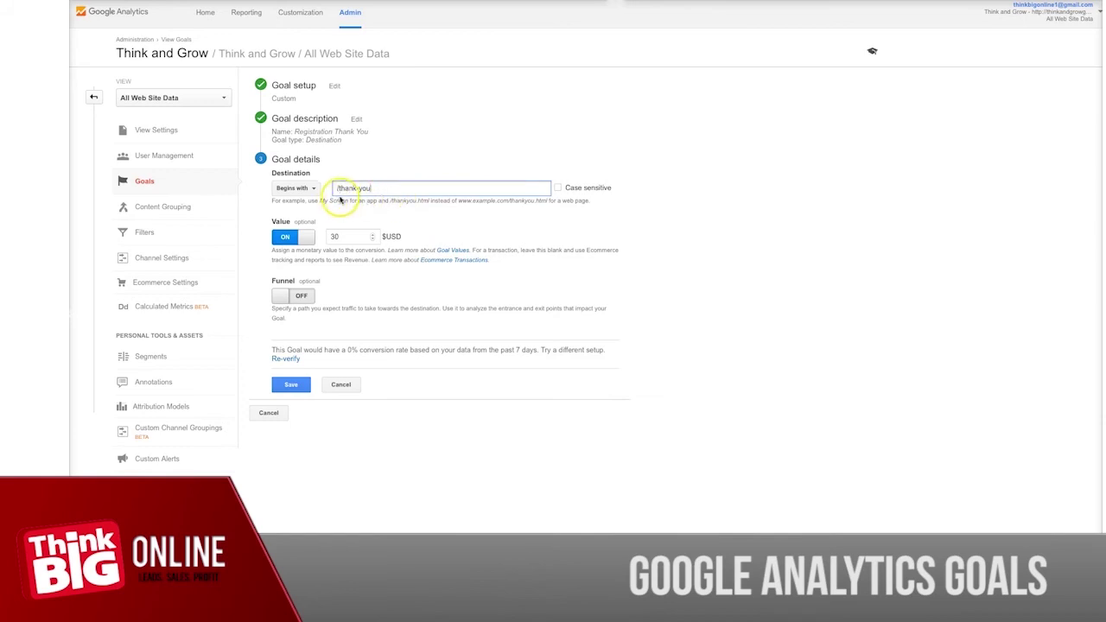
key(ctrl+v)
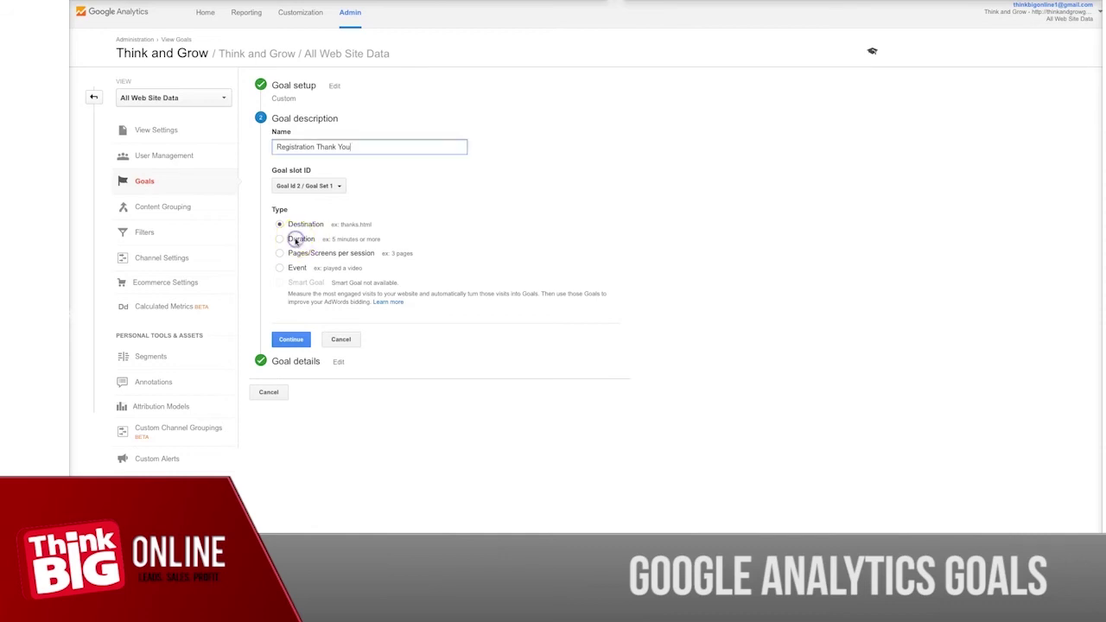
Set up a Duration goal with a threshold of greater than 5 minutes
click(288, 338)
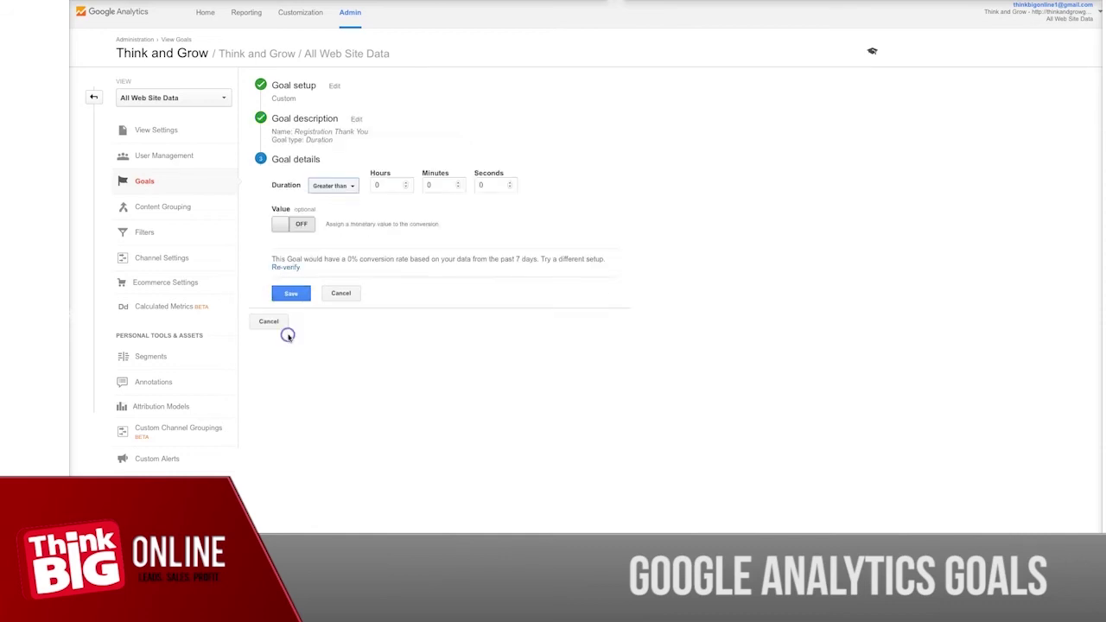
click(332, 186)
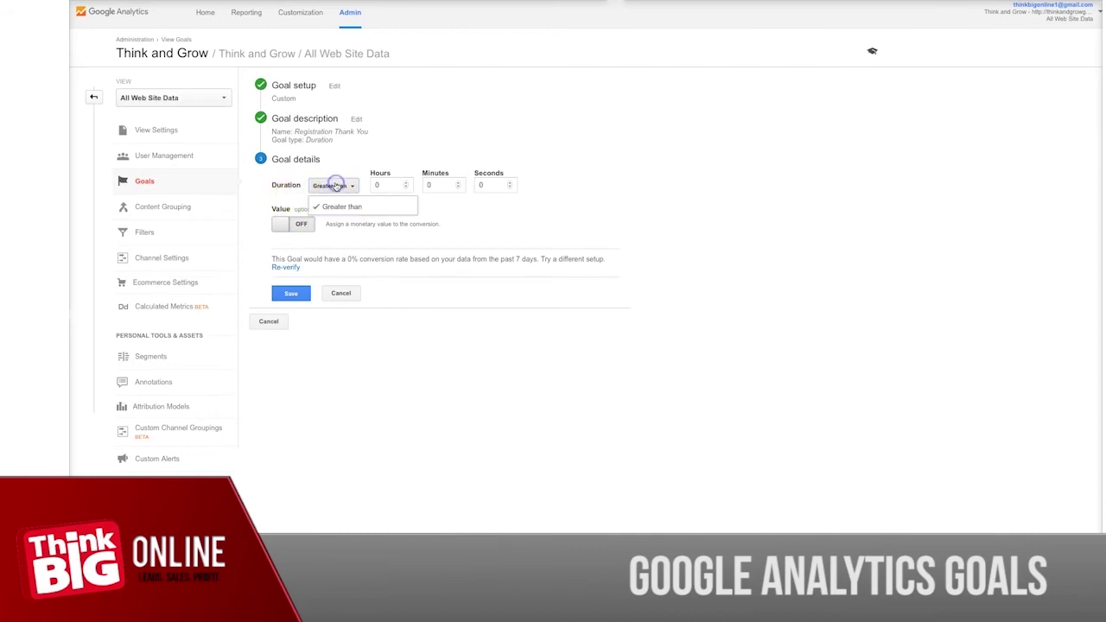
click(388, 207)
click(437, 185)
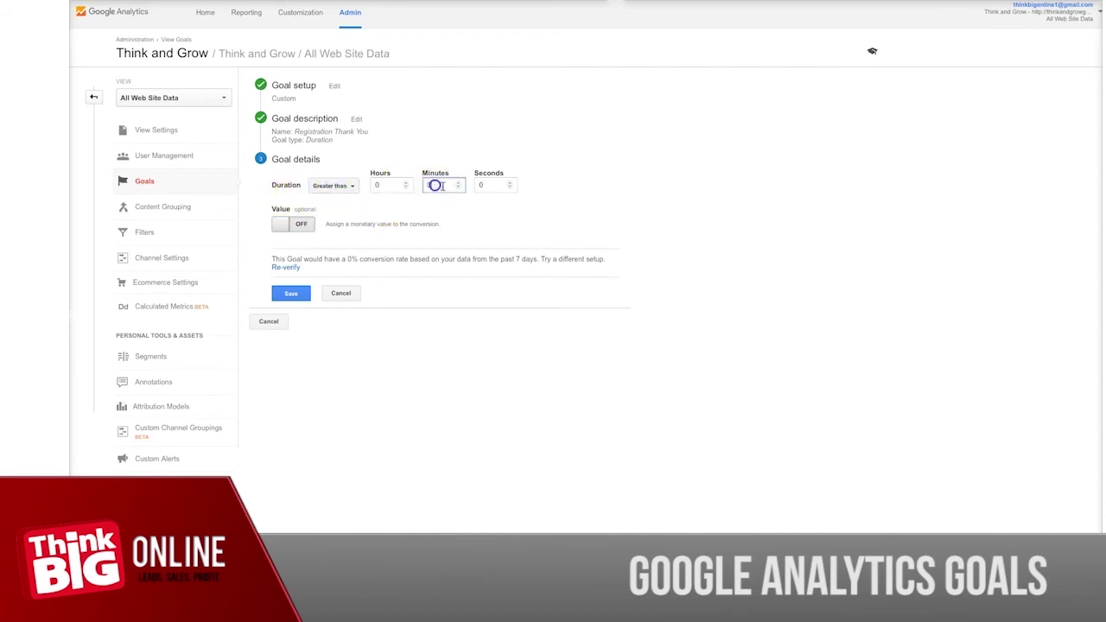
click(380, 185)
click(433, 187)
text(5)
Change the goal type to Pages/Screens per session with a threshold greater than 5
click(353, 119)
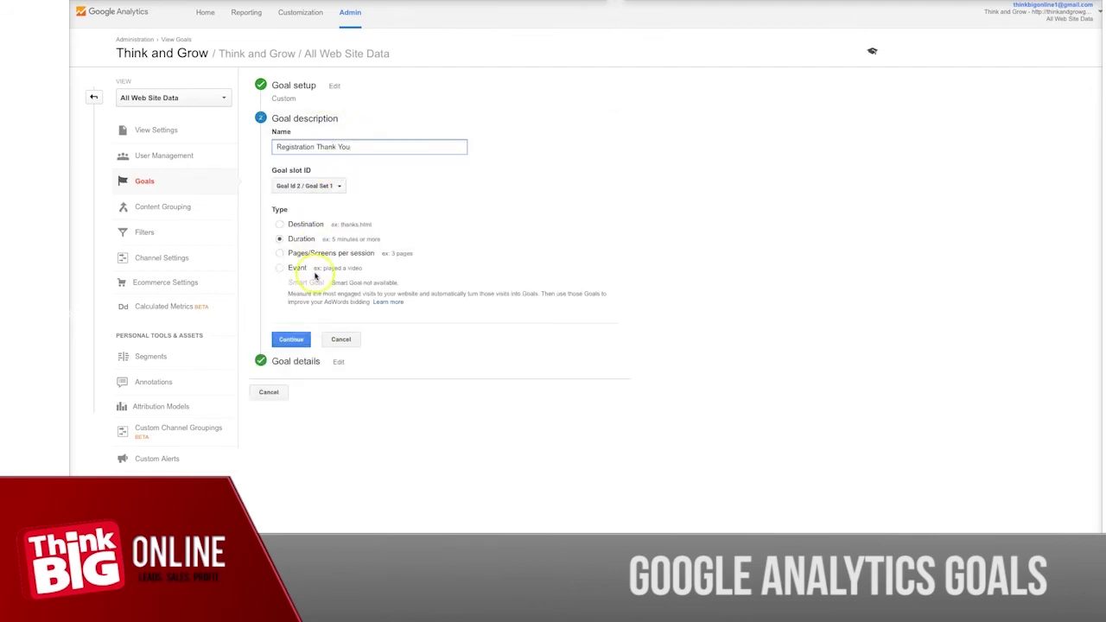
click(300, 254)
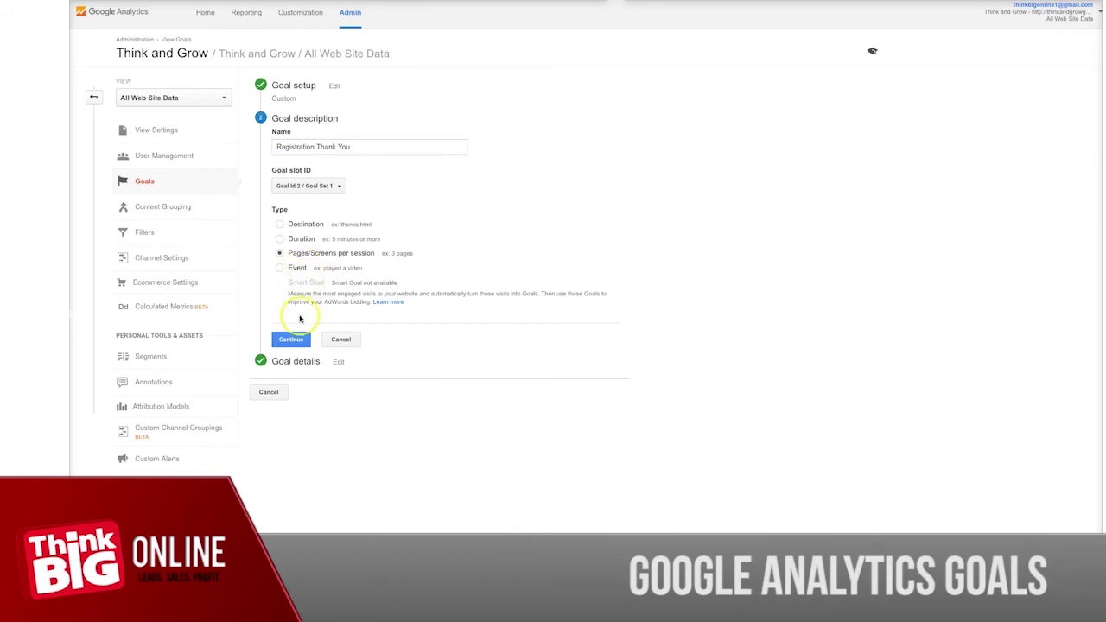
click(290, 340)
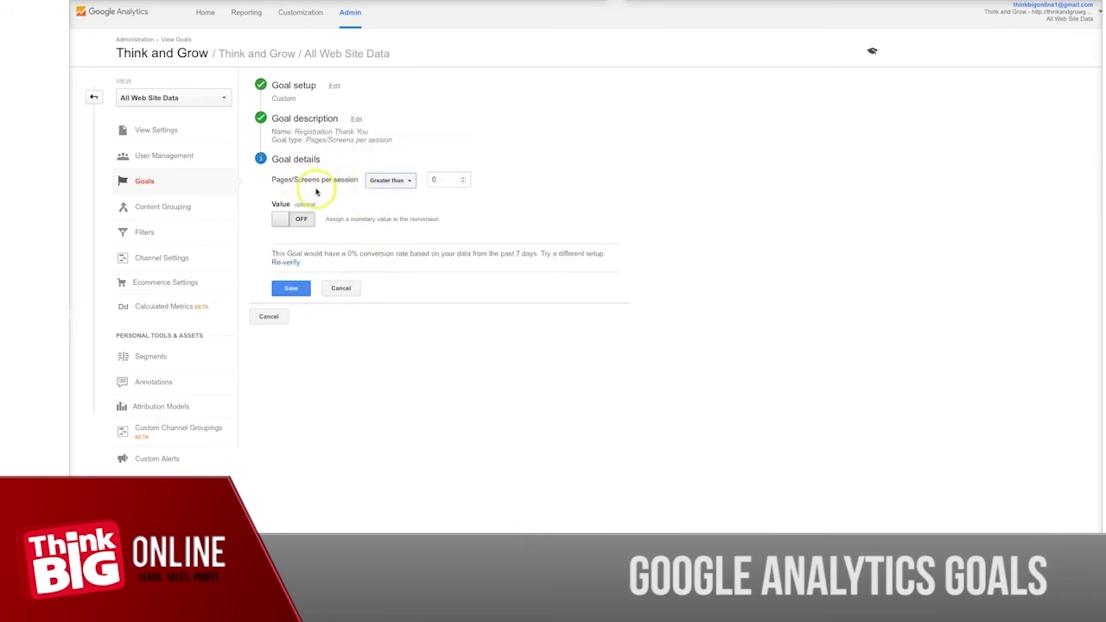
click(435, 178)
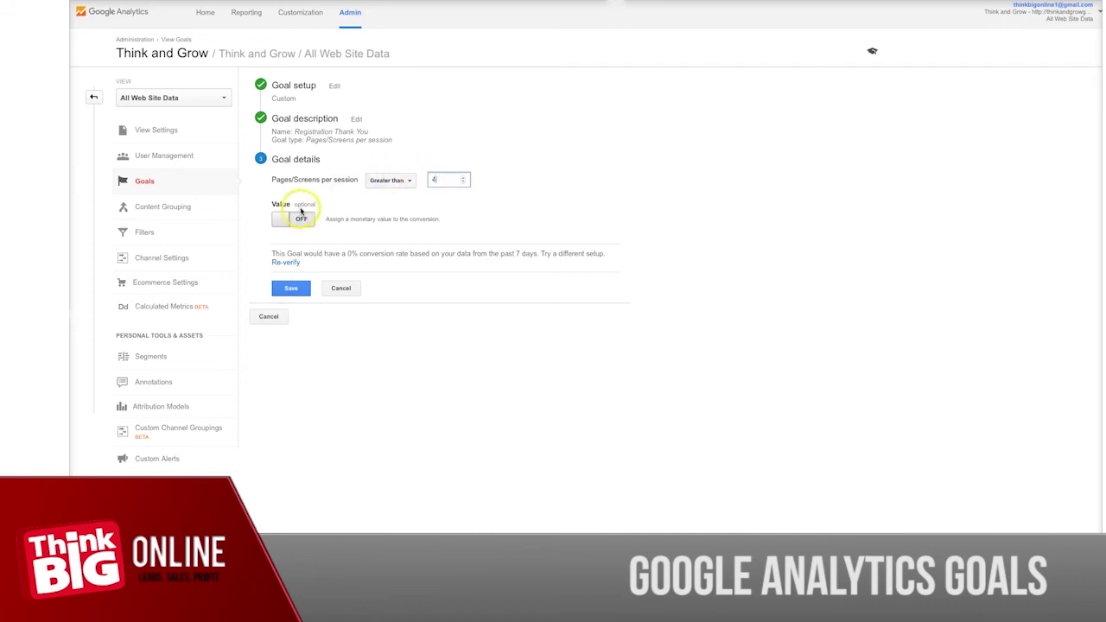
text(5)
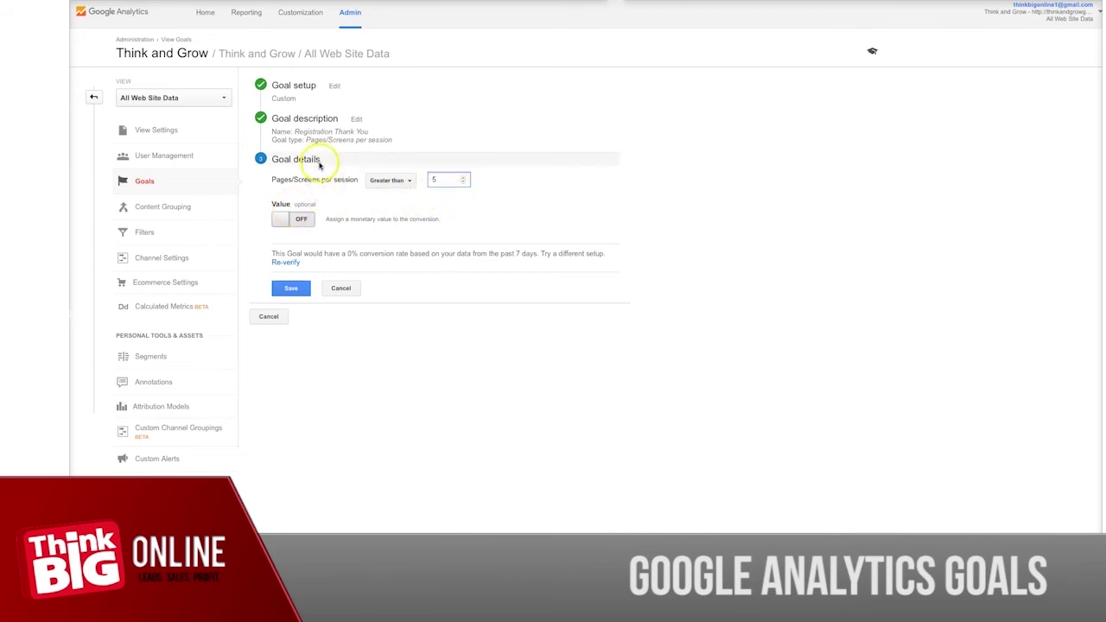
click(356, 119)
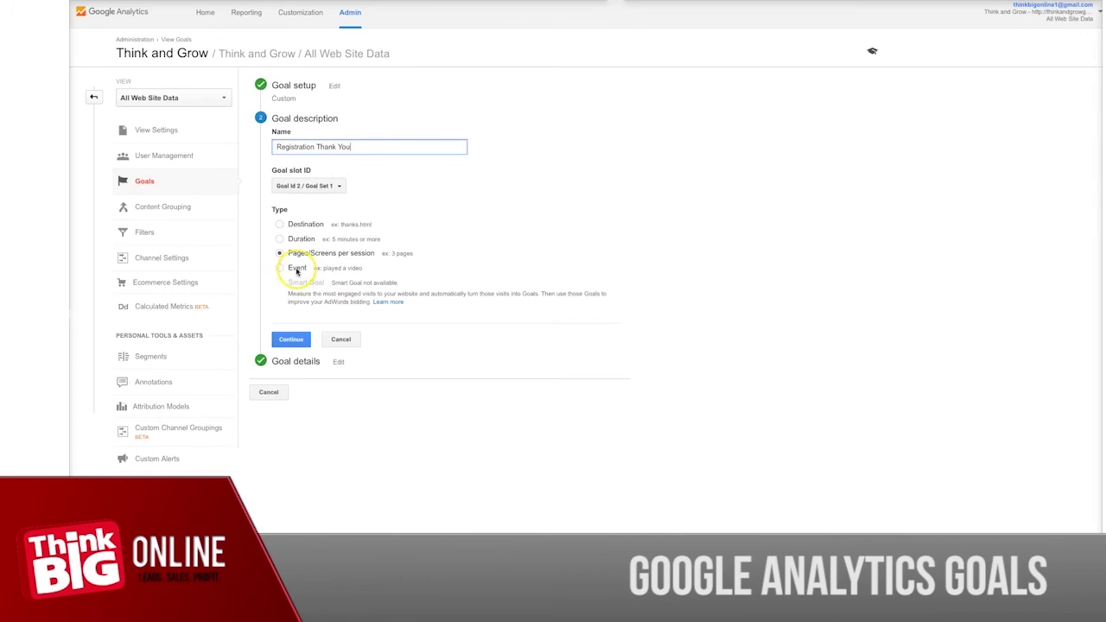
Switch the goal to Event type with its Category set to Begins with 'Phone'
click(296, 268)
click(292, 340)
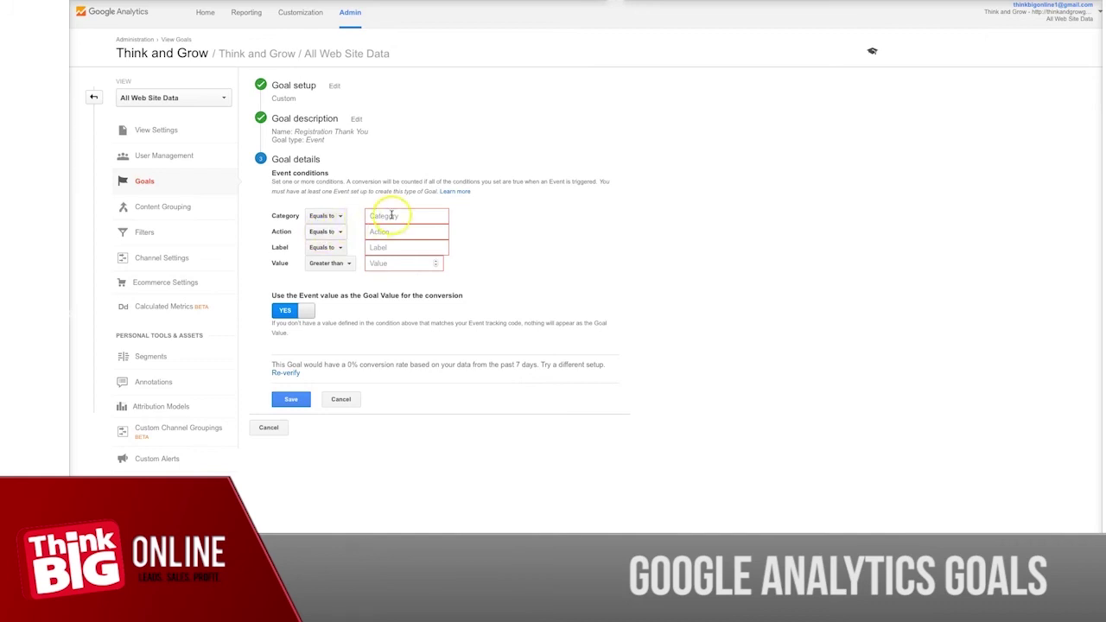
click(336, 215)
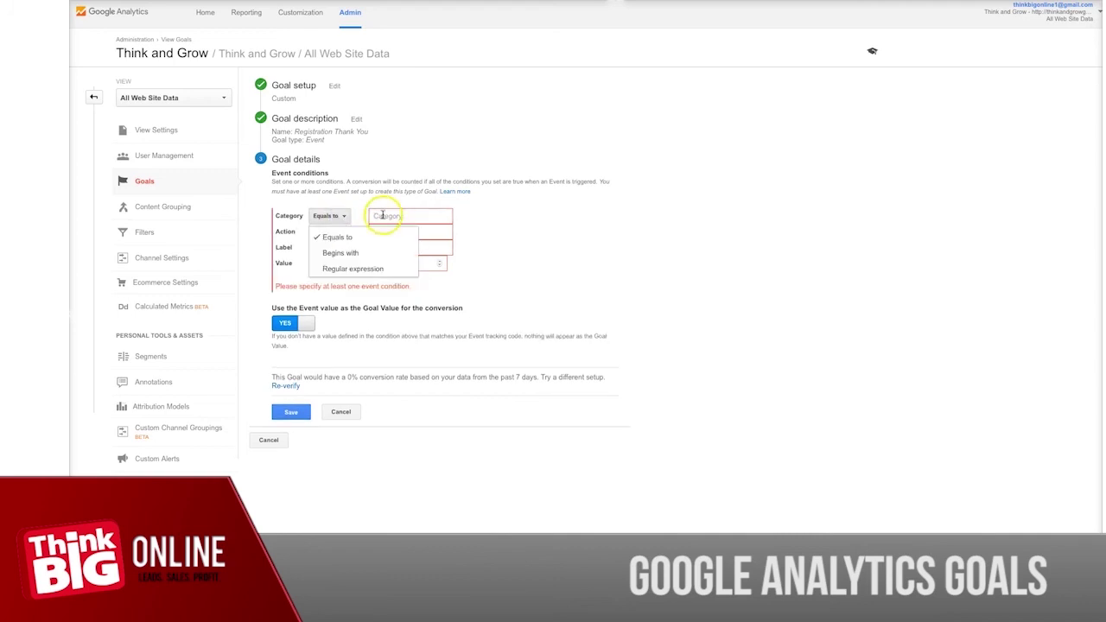
click(346, 253)
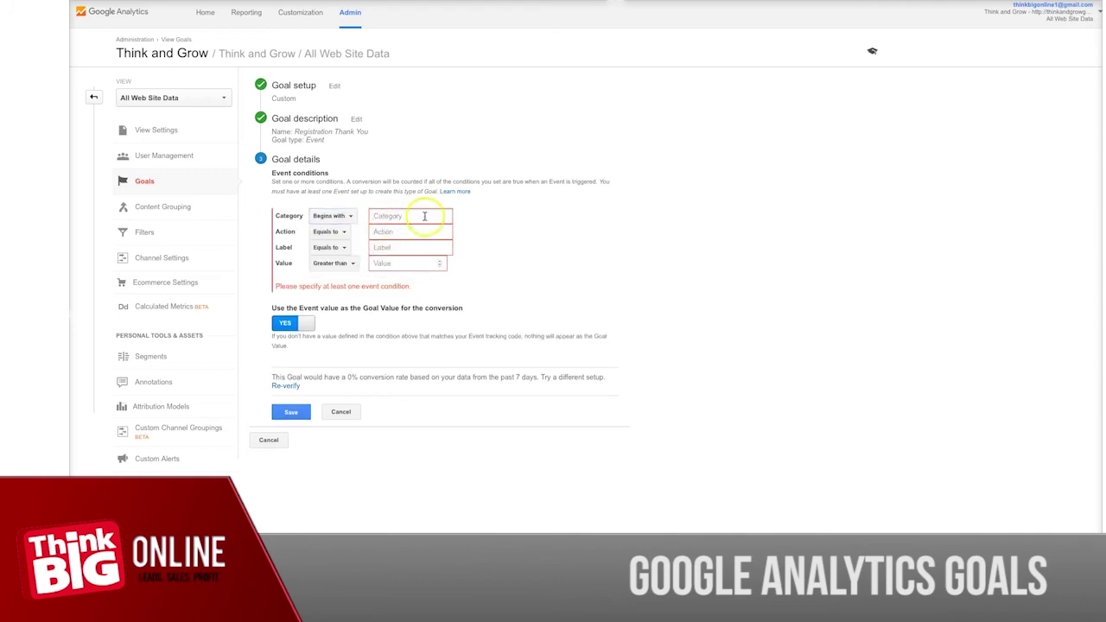
text(Phone)
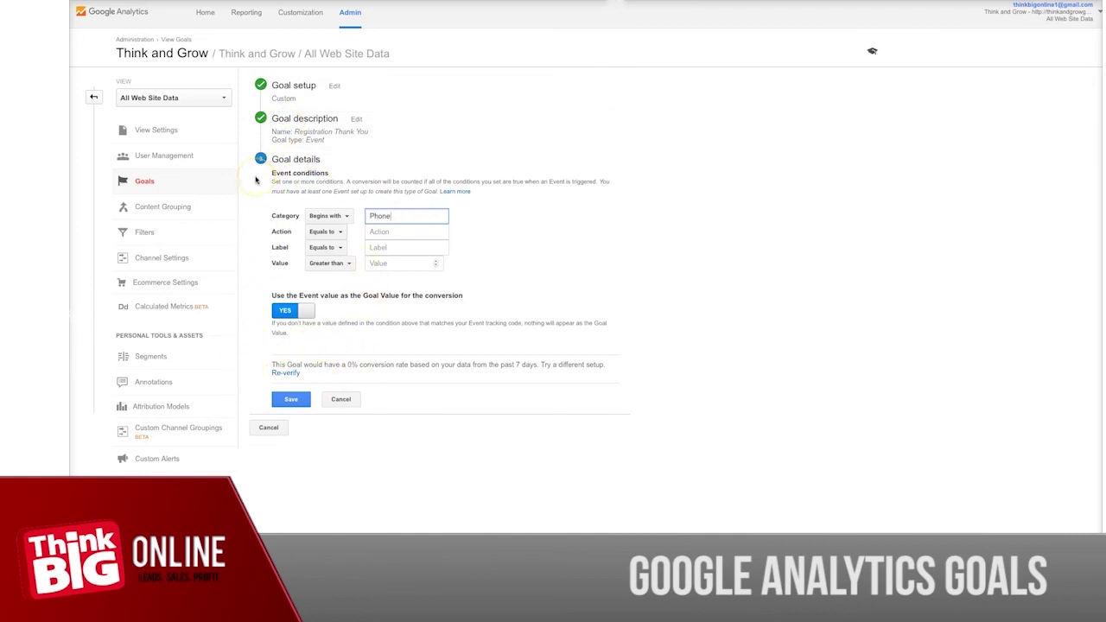
View the Behavior > Events > Overview report, which shows 0 total events
click(257, 17)
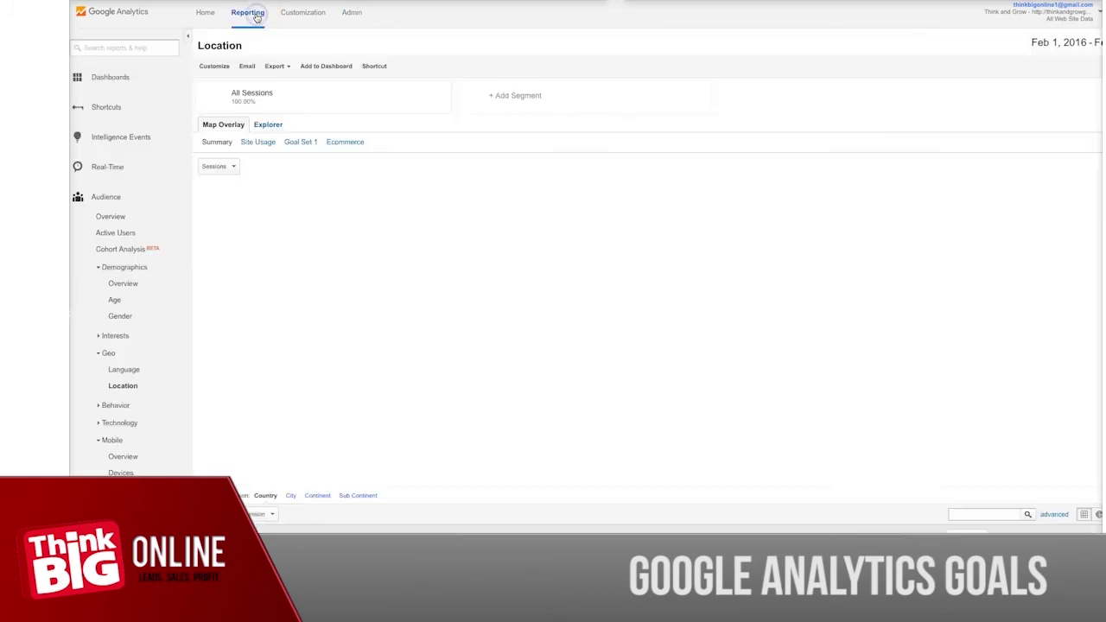
scroll(123, 328, down, 3)
click(123, 327)
click(126, 276)
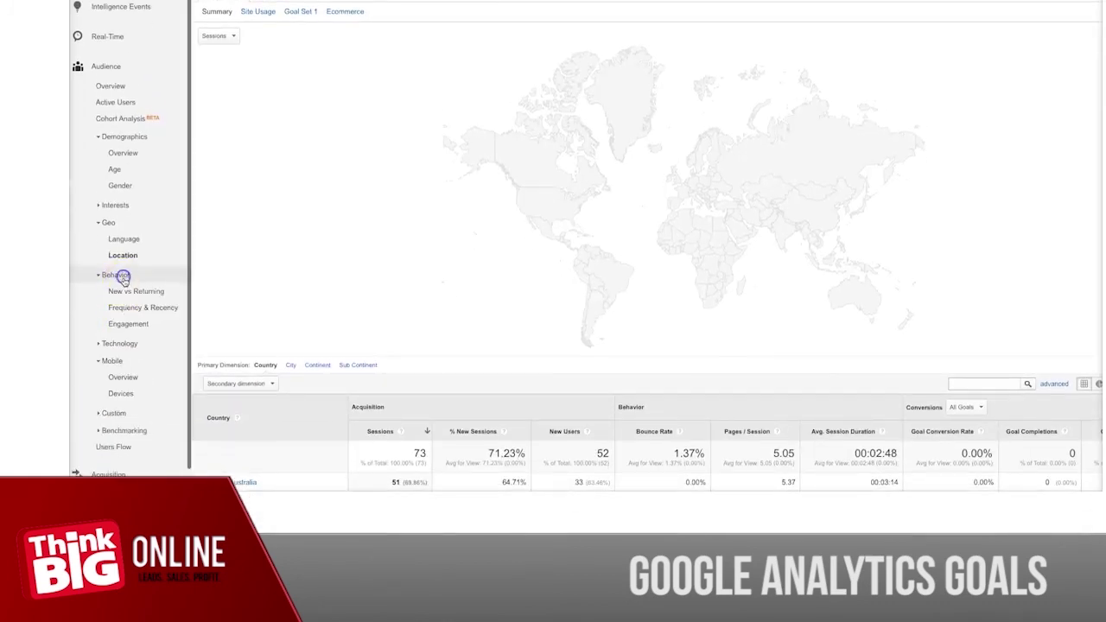
scroll(131, 341, down, 1)
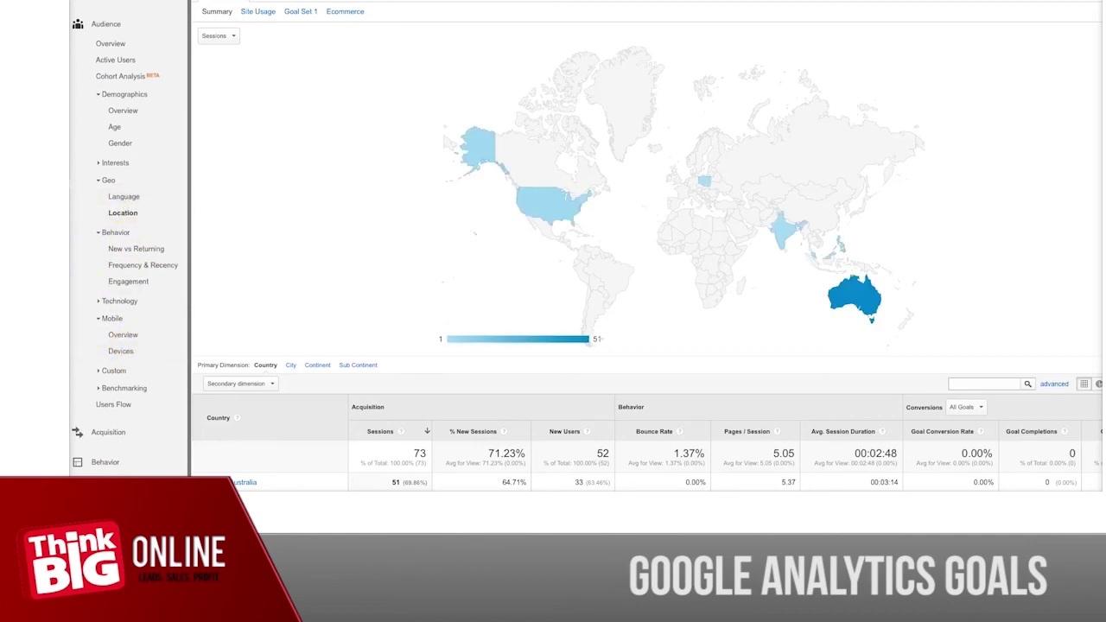
scroll(139, 363, down, 3)
click(125, 364)
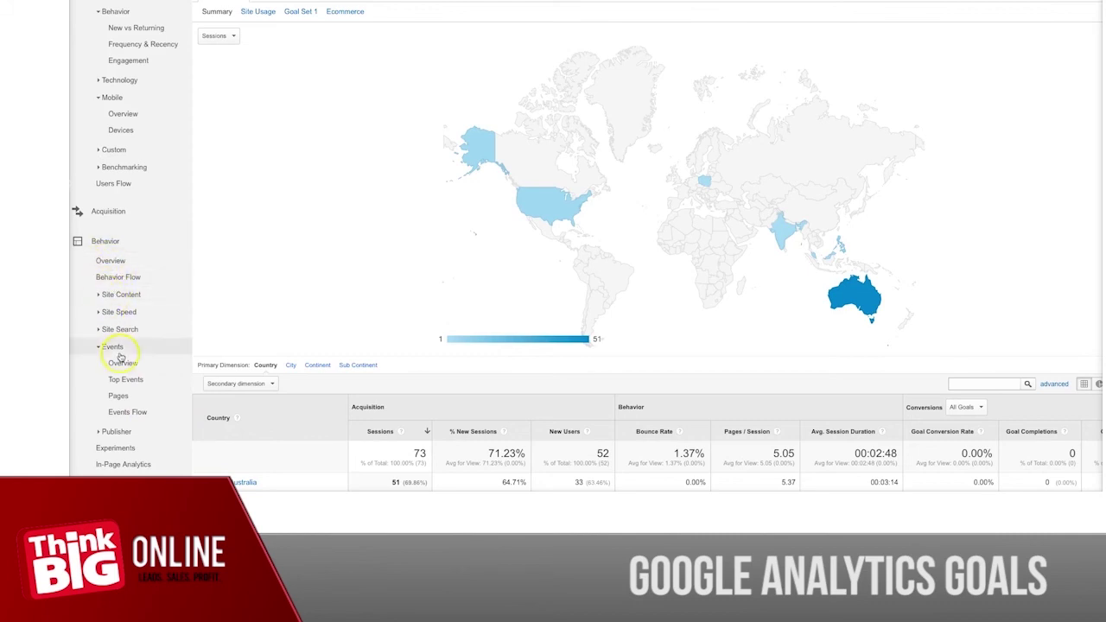
click(122, 364)
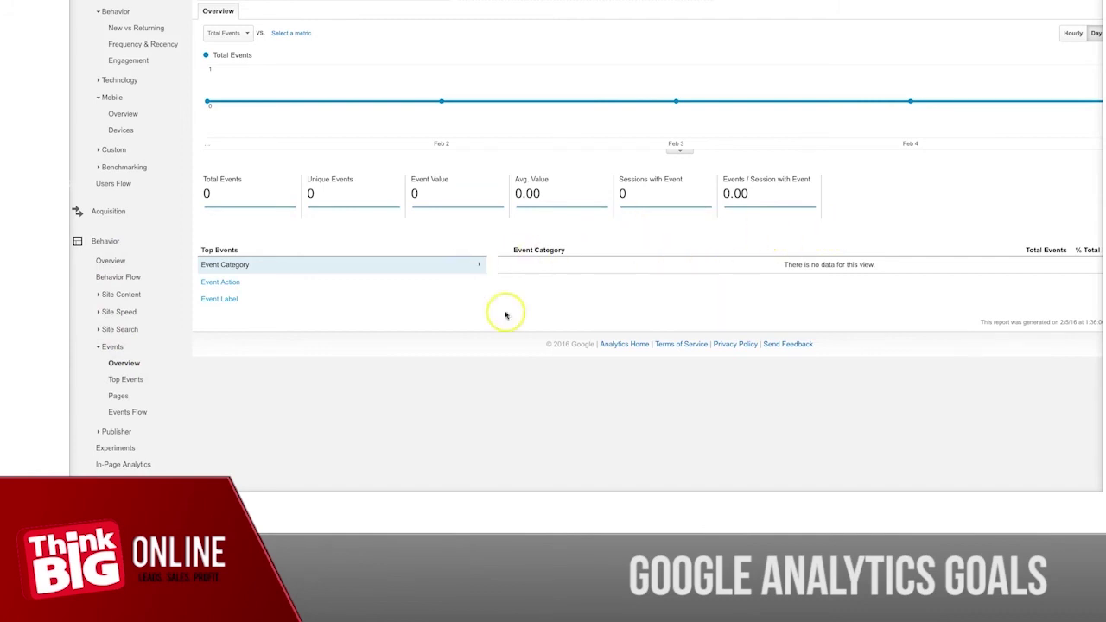
scroll(412, 328, up, 3)
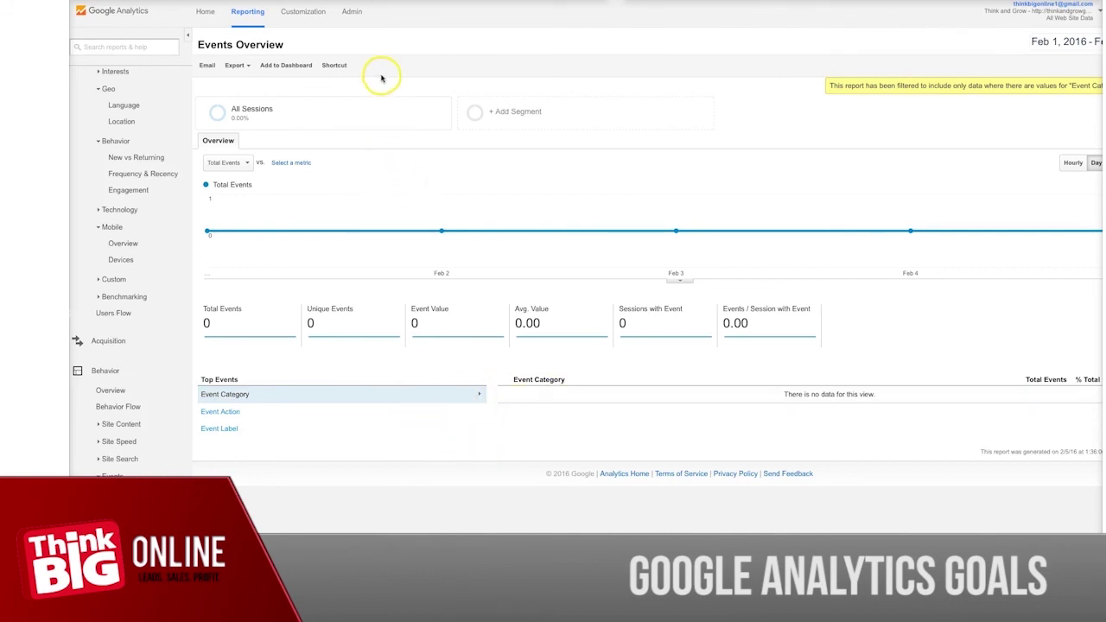
Start a new Custom goal from Admin > Goals named 'Chat Contact'
click(356, 12)
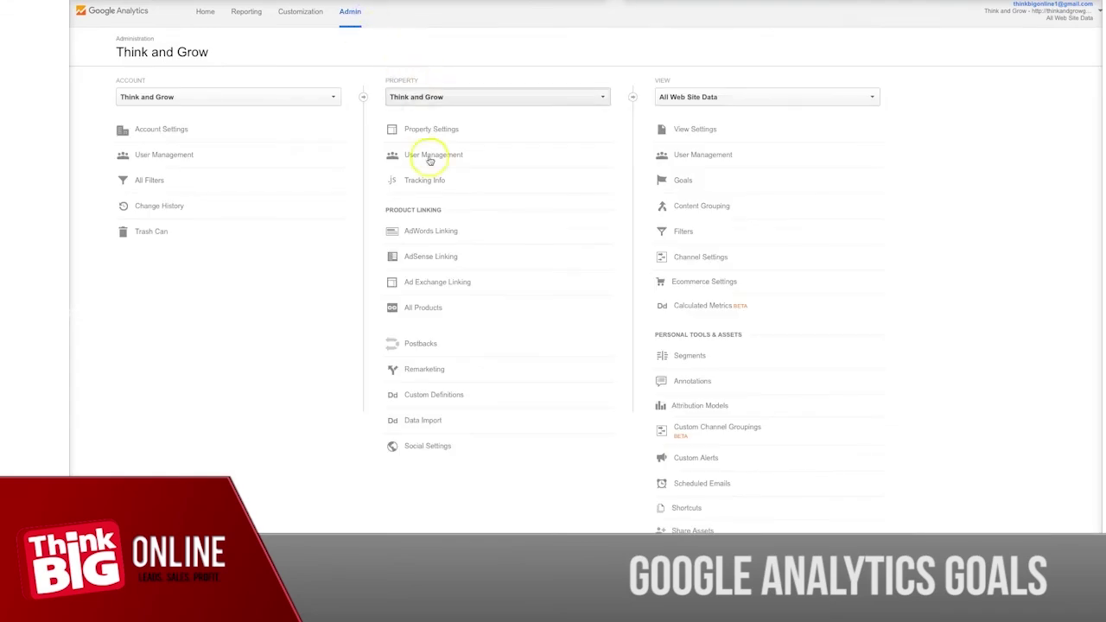
click(700, 181)
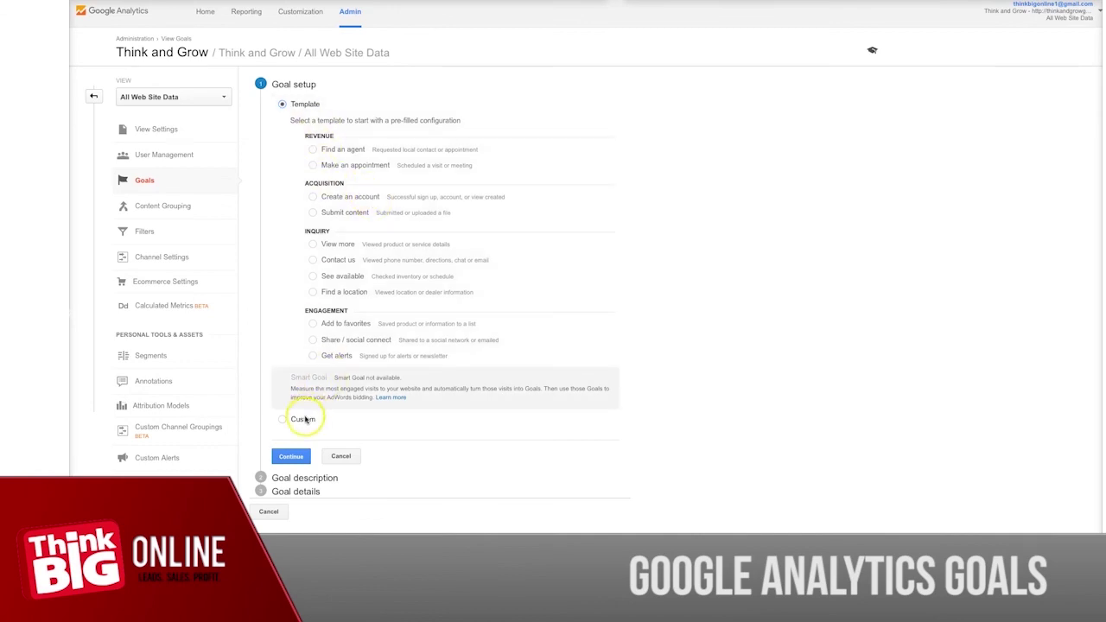
click(290, 419)
click(291, 456)
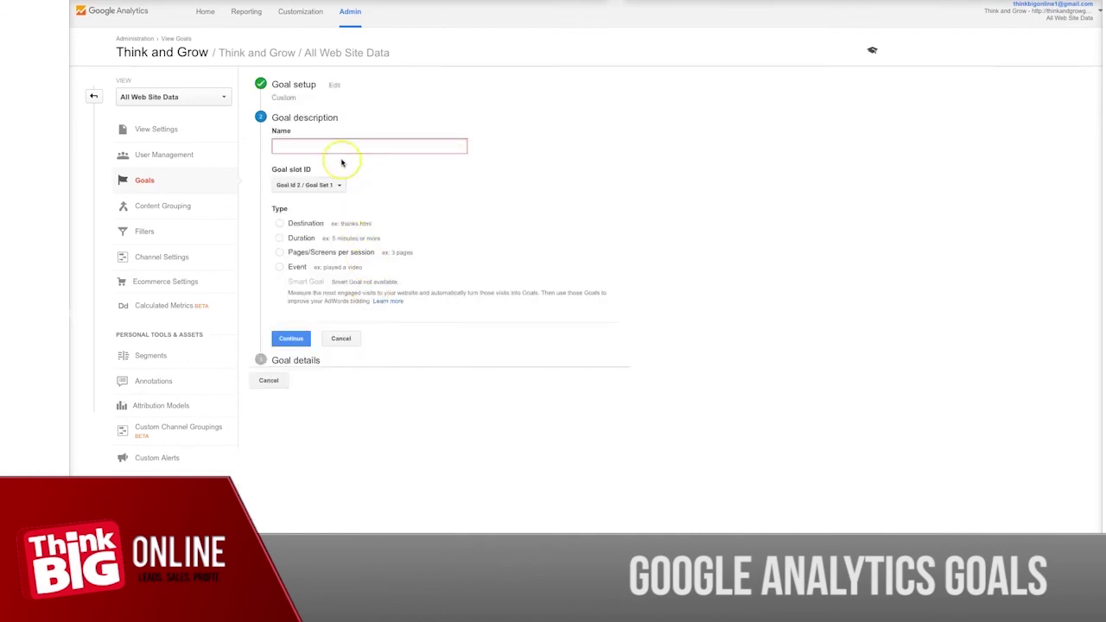
text(Chat Contact)
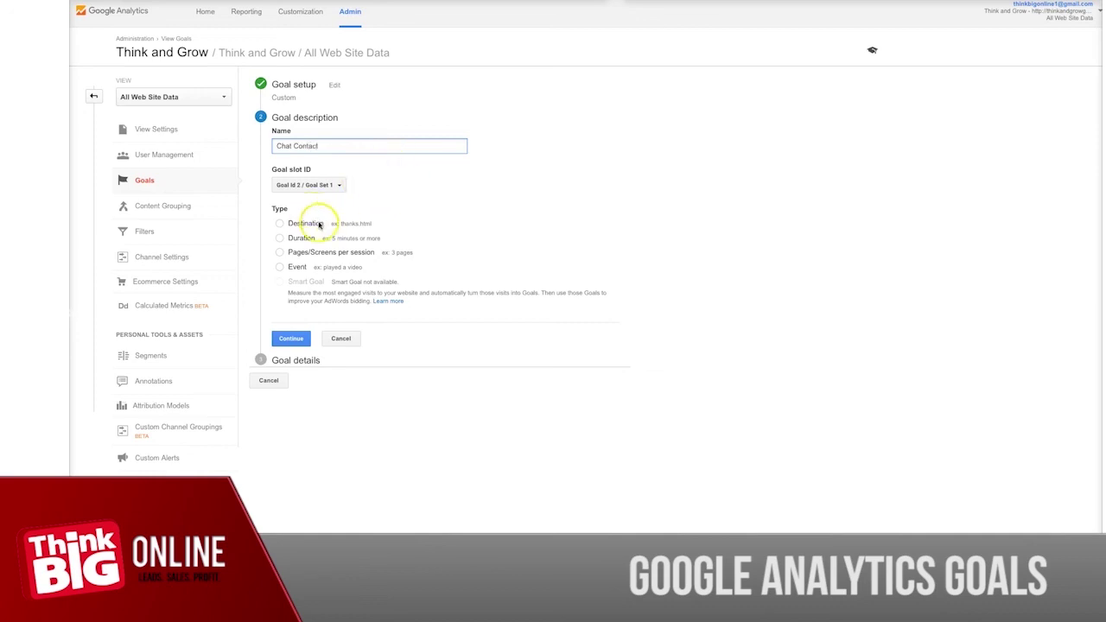
Make it an Event goal with Category Begins with 'phone' and save it
click(299, 268)
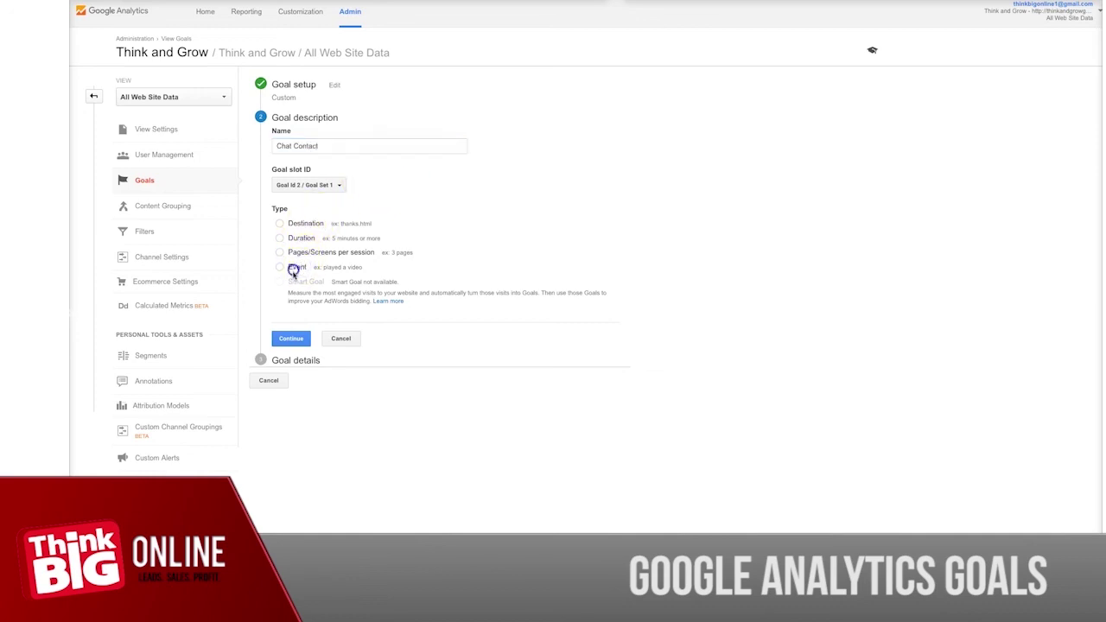
click(290, 338)
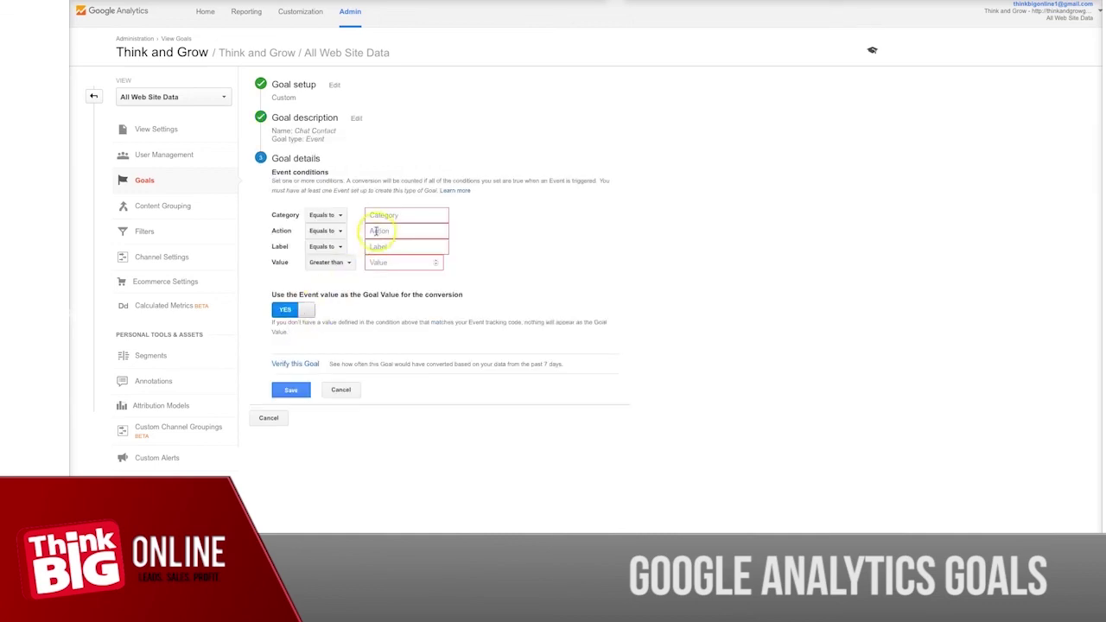
click(337, 215)
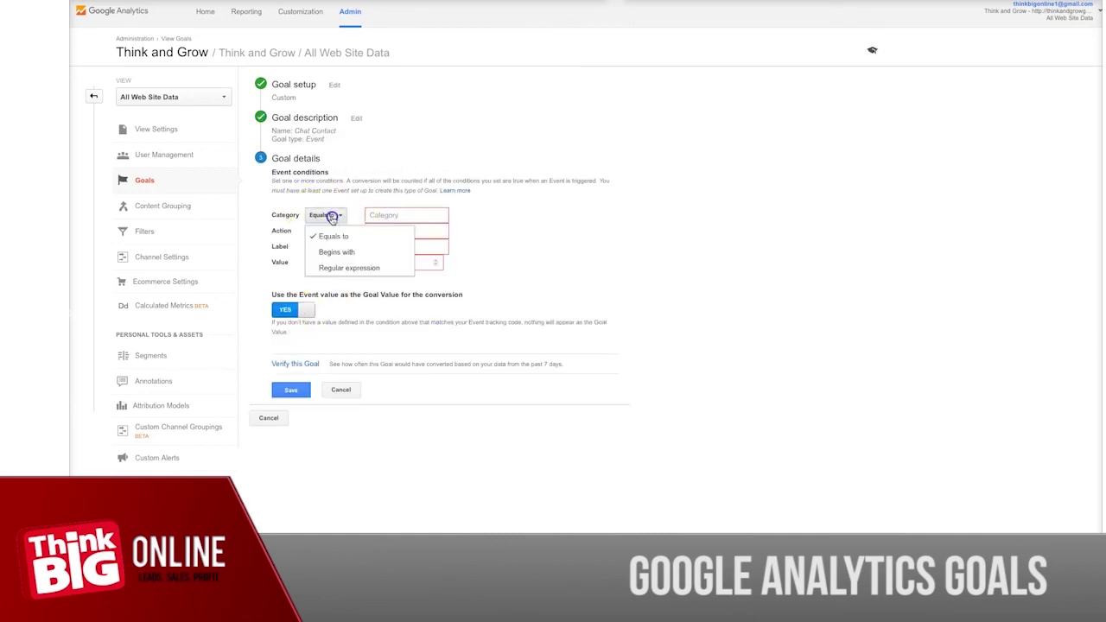
click(352, 251)
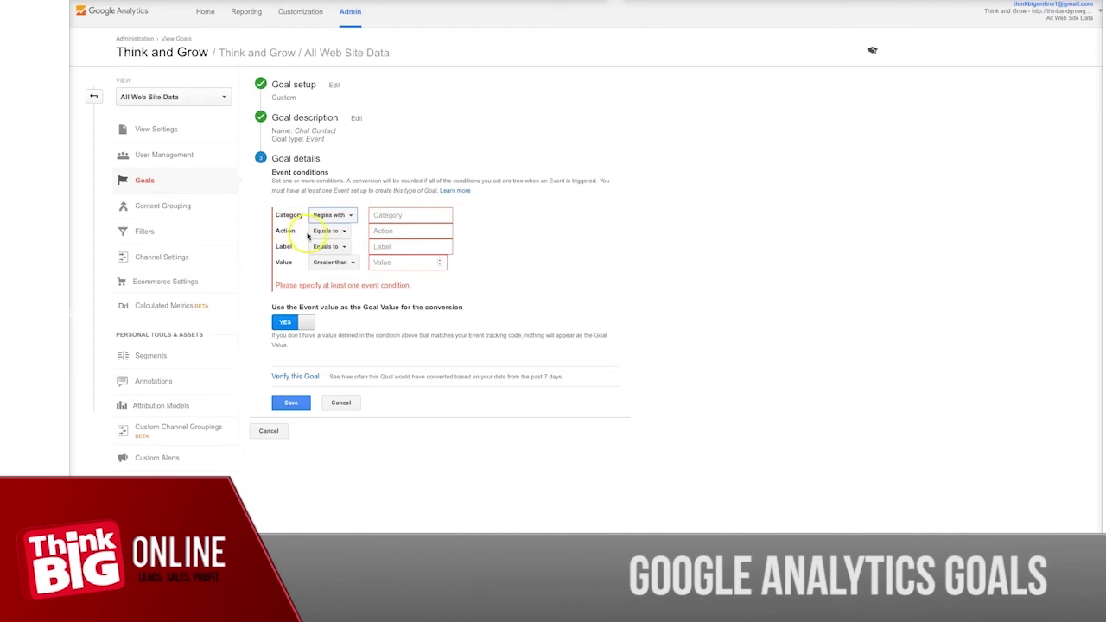
click(411, 216)
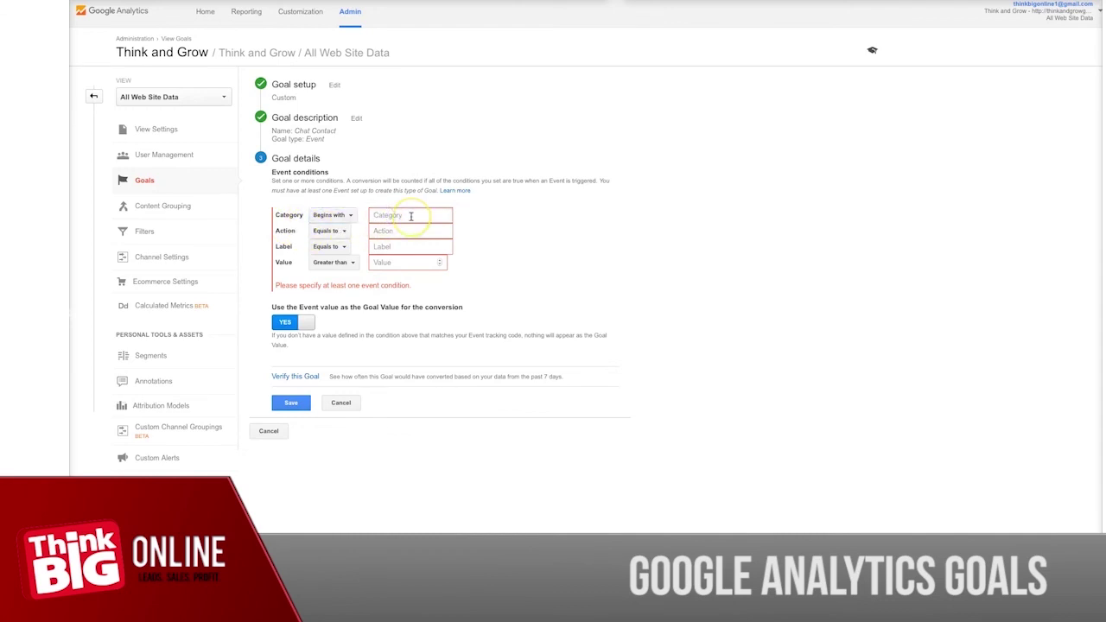
text(phone)
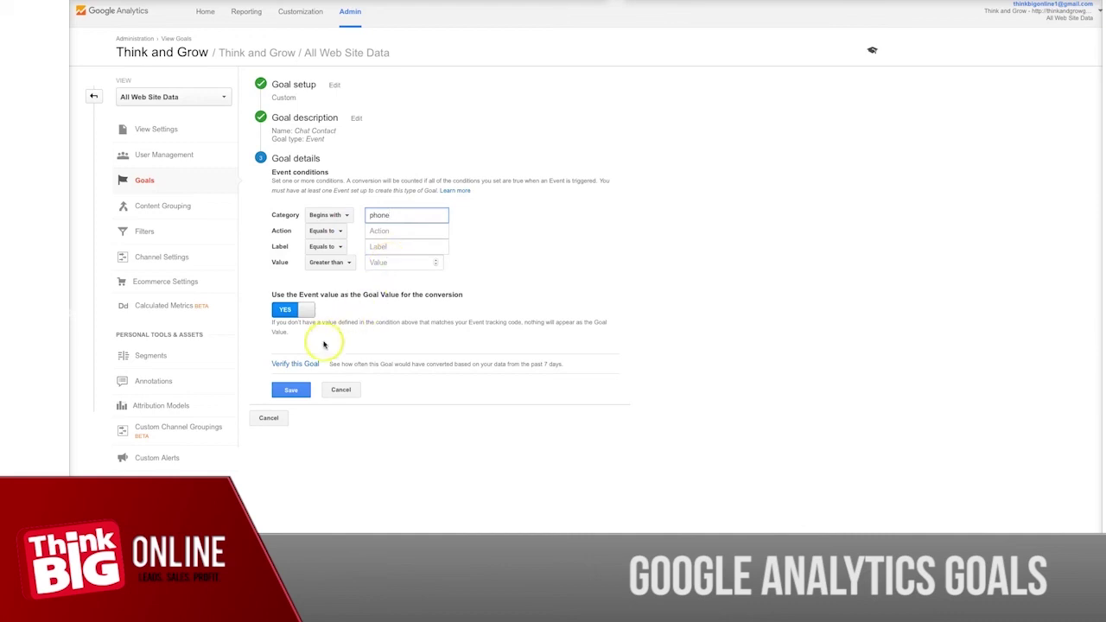
click(292, 390)
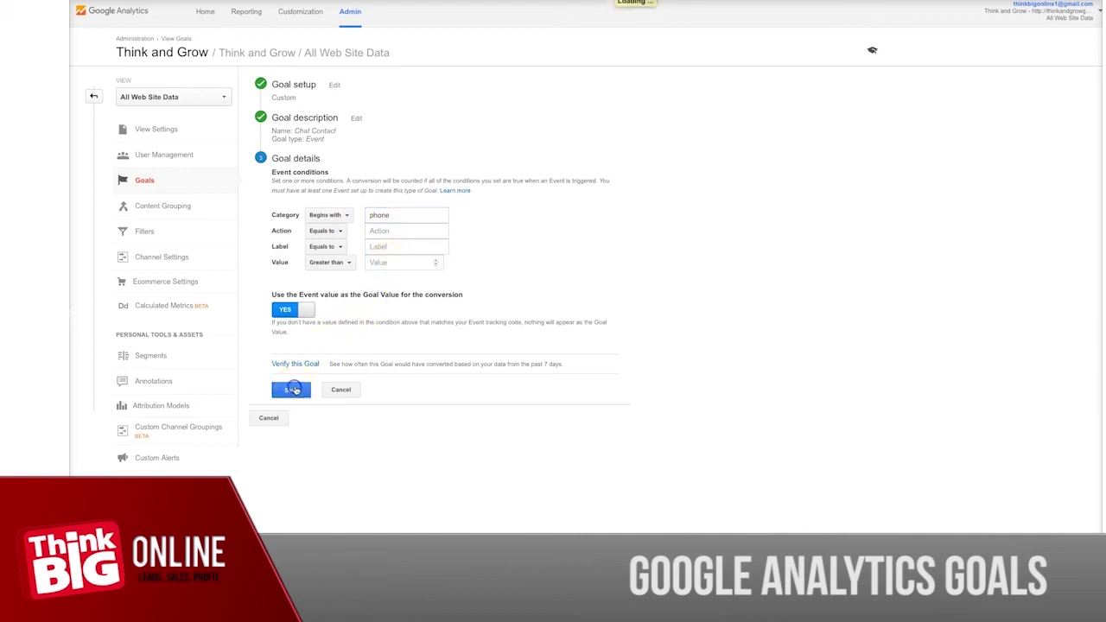